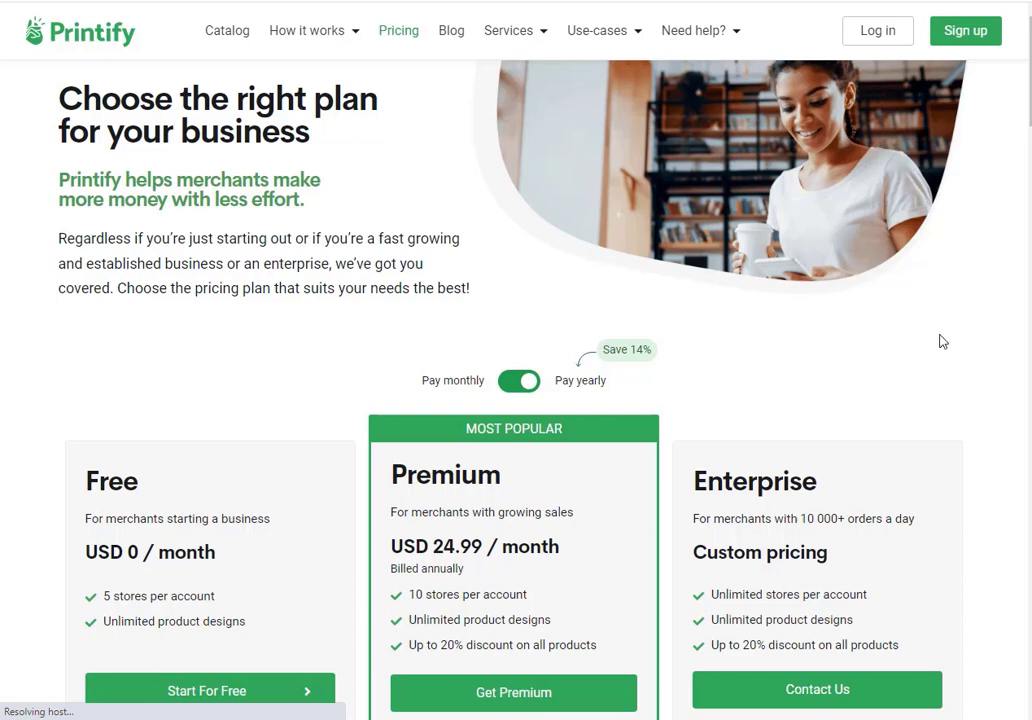
Step: Scroll down through the Printify pricing page toward the Sign up option
scroll(940, 341, down, 1)
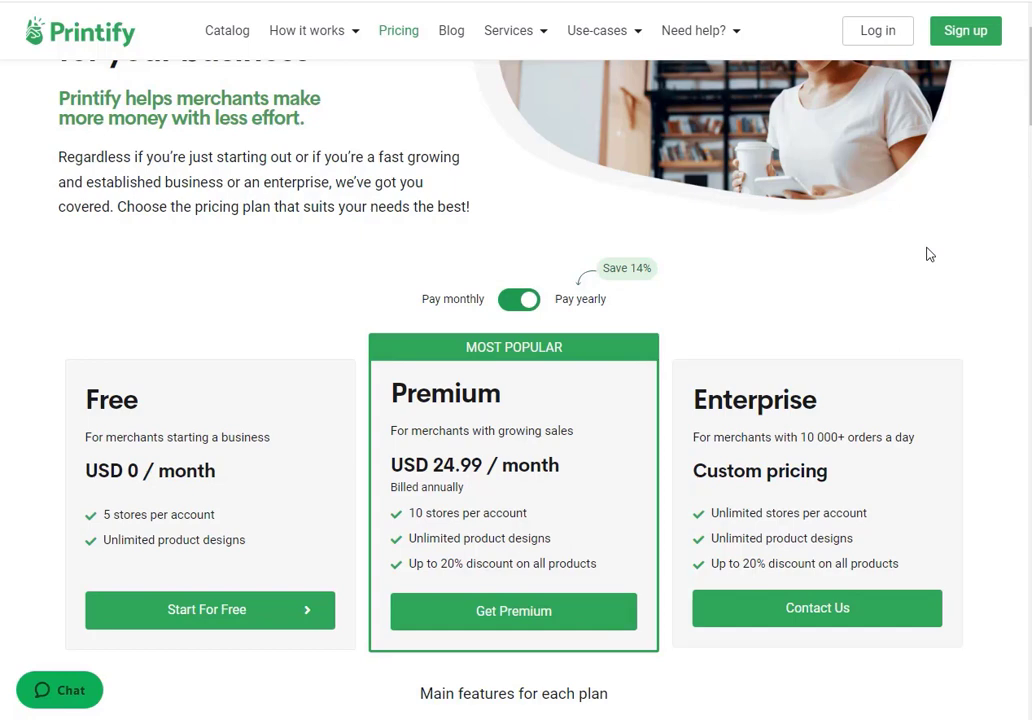
scroll(929, 254, down, 1)
scroll(927, 254, down, 1)
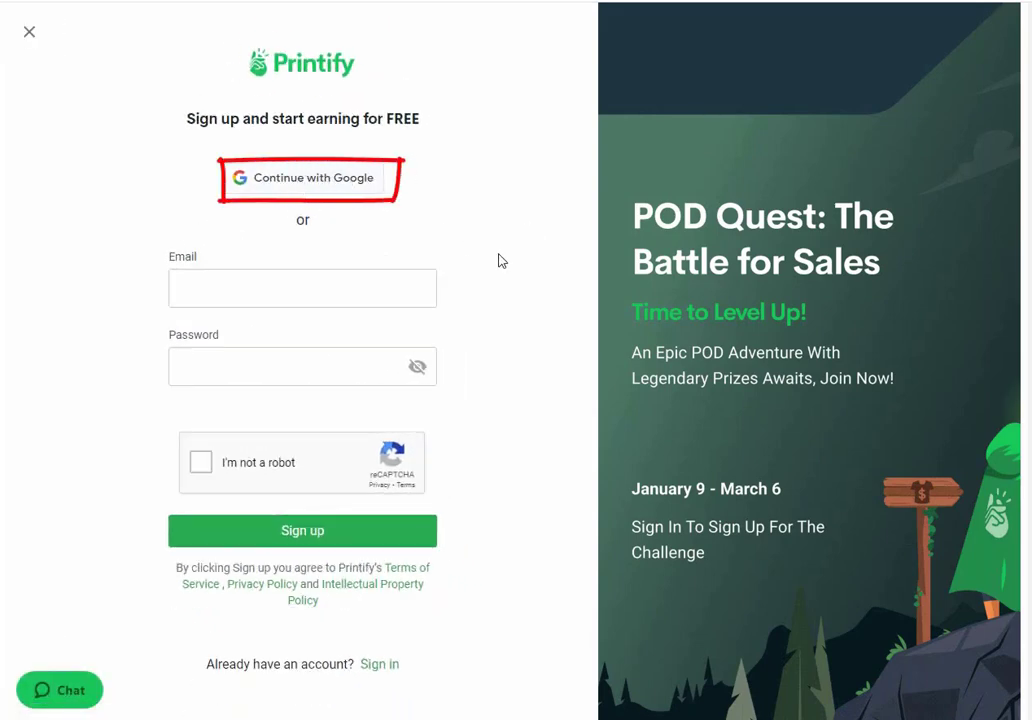
Step: Enter the sign-up e-mail address and password, pass the reCAPTCHA, and submit the registration
click(267, 289)
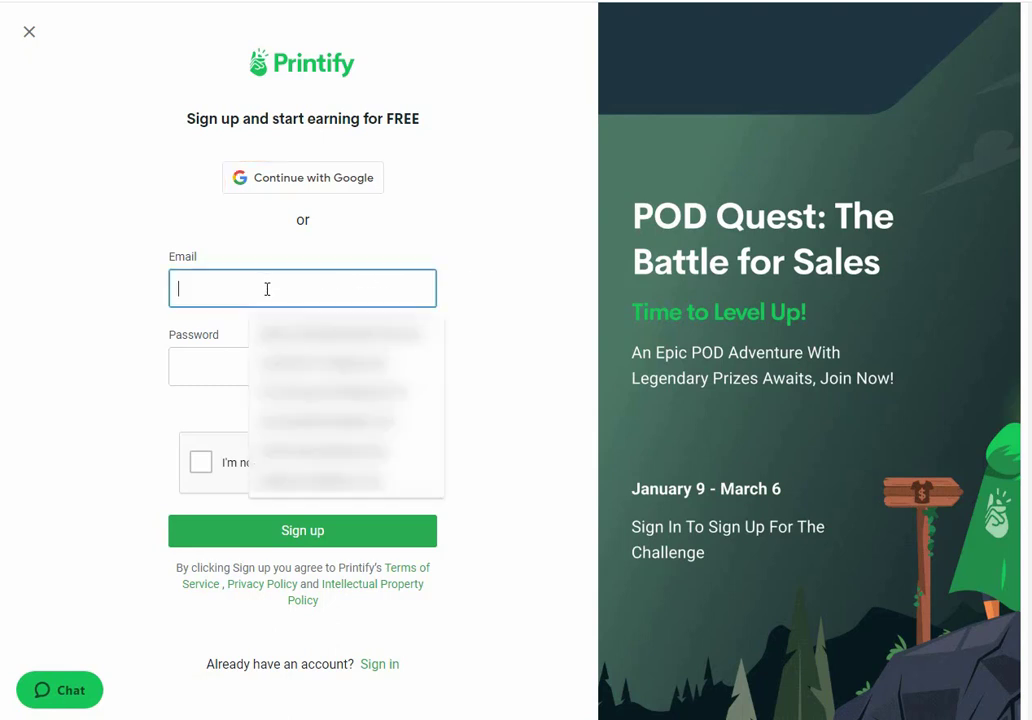
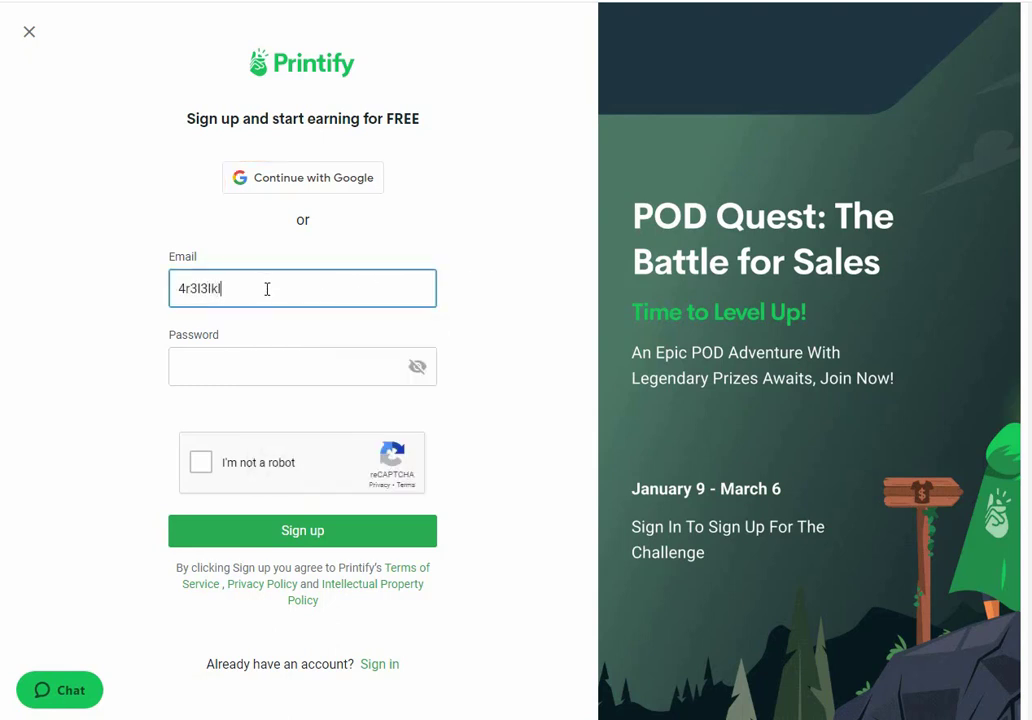
click(287, 366)
text(•••••••••••)
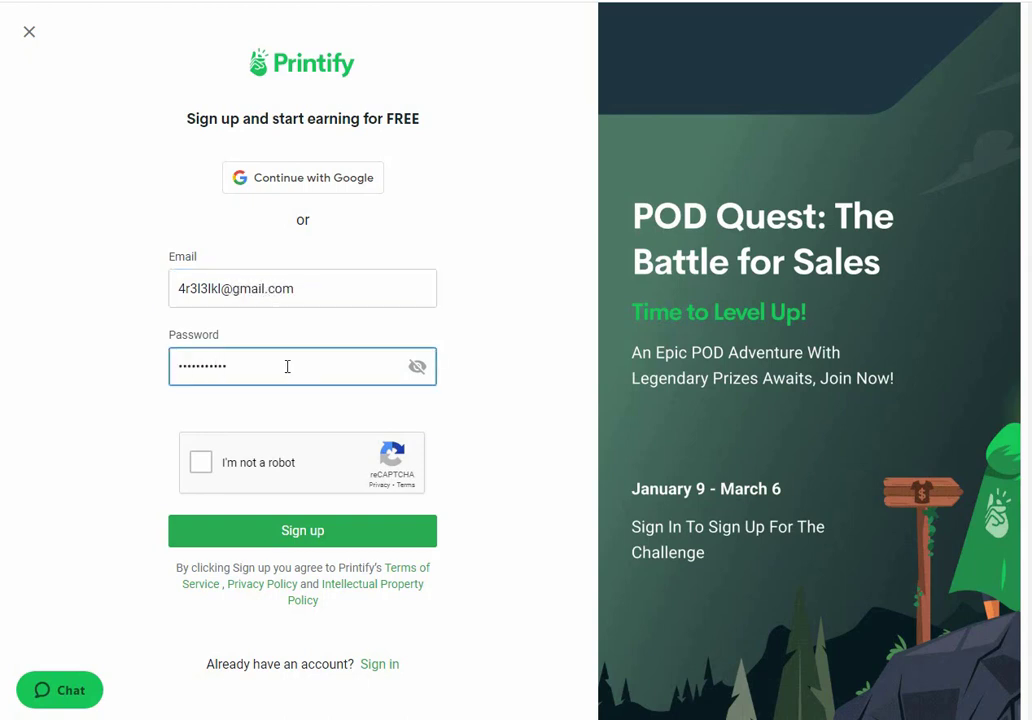
click(202, 465)
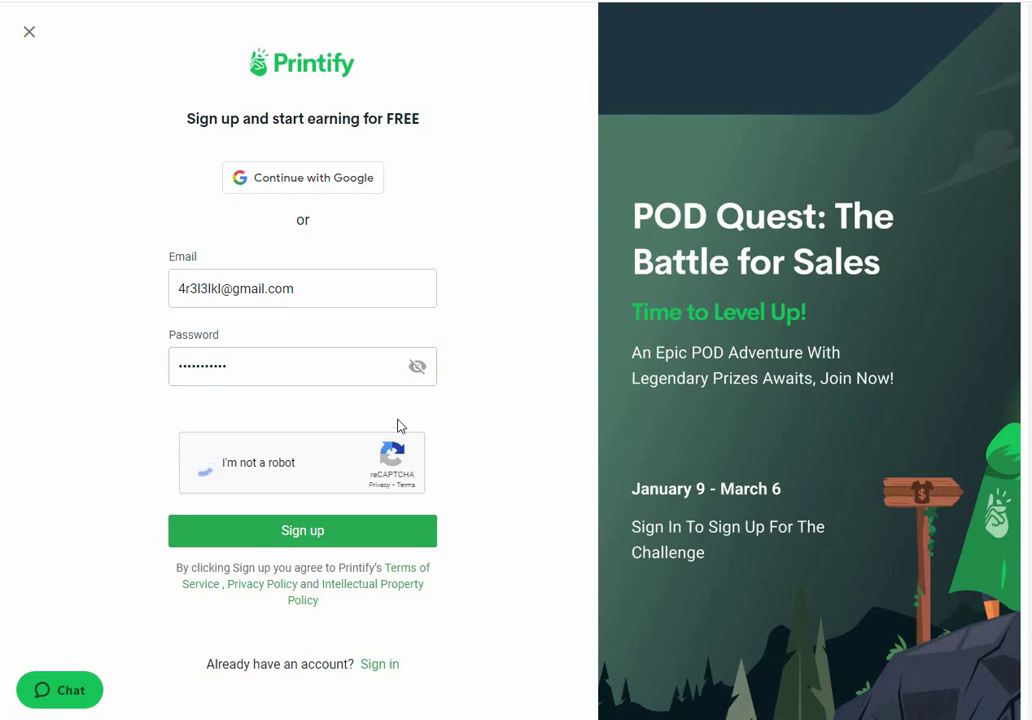
click(285, 538)
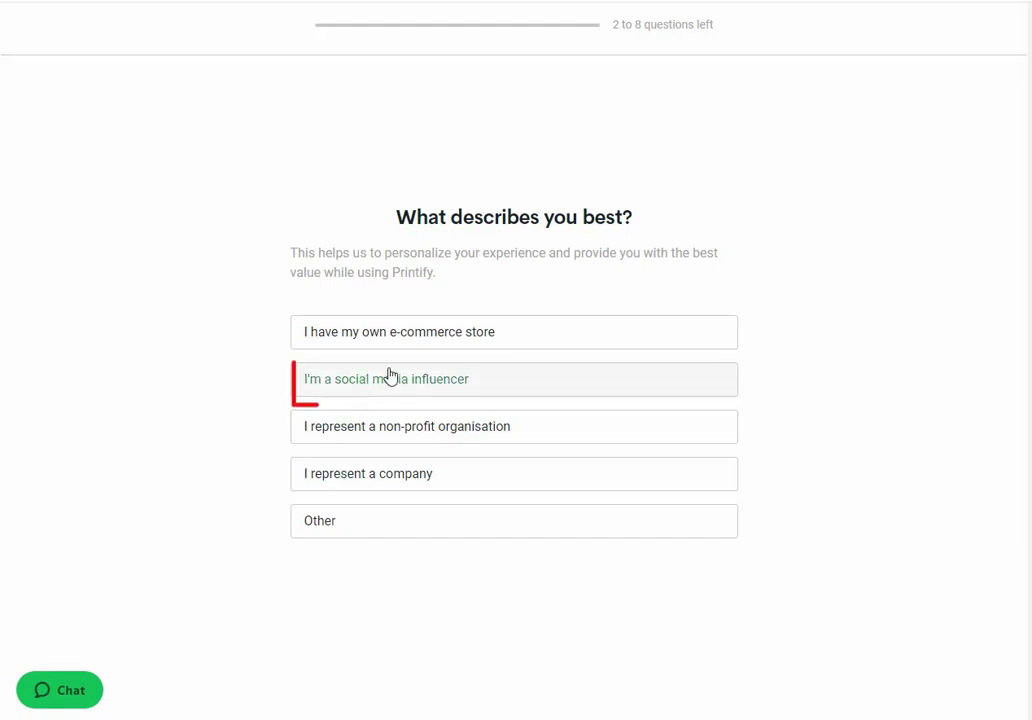
Step: Answer 'social media influencer', then choose a main objective and a reason for coming to Printify
click(433, 382)
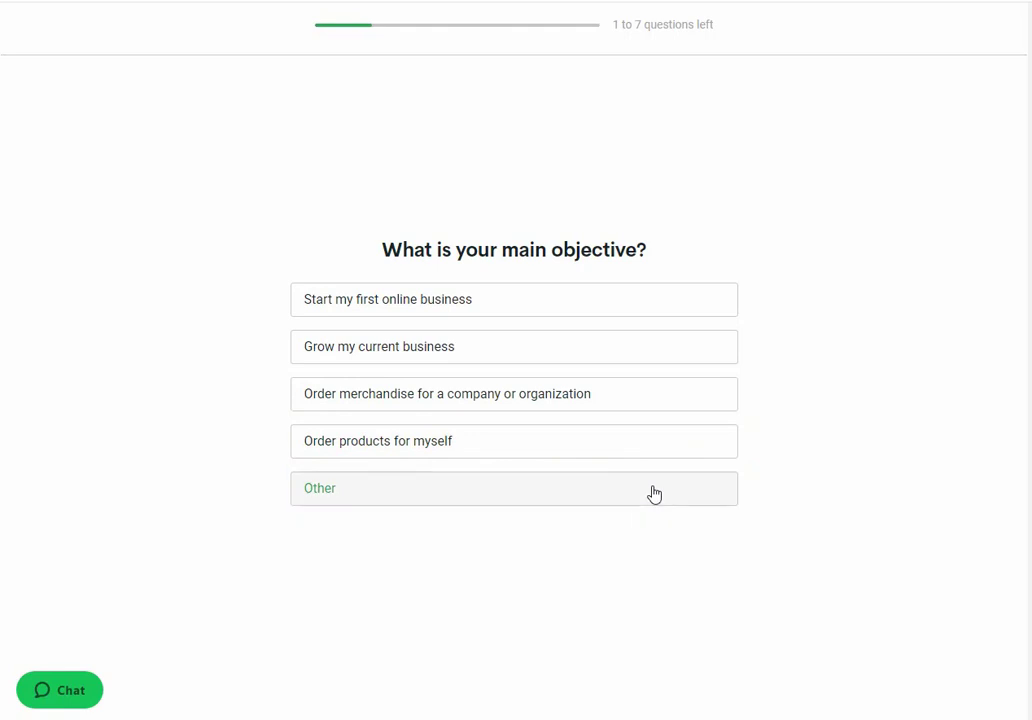
click(467, 361)
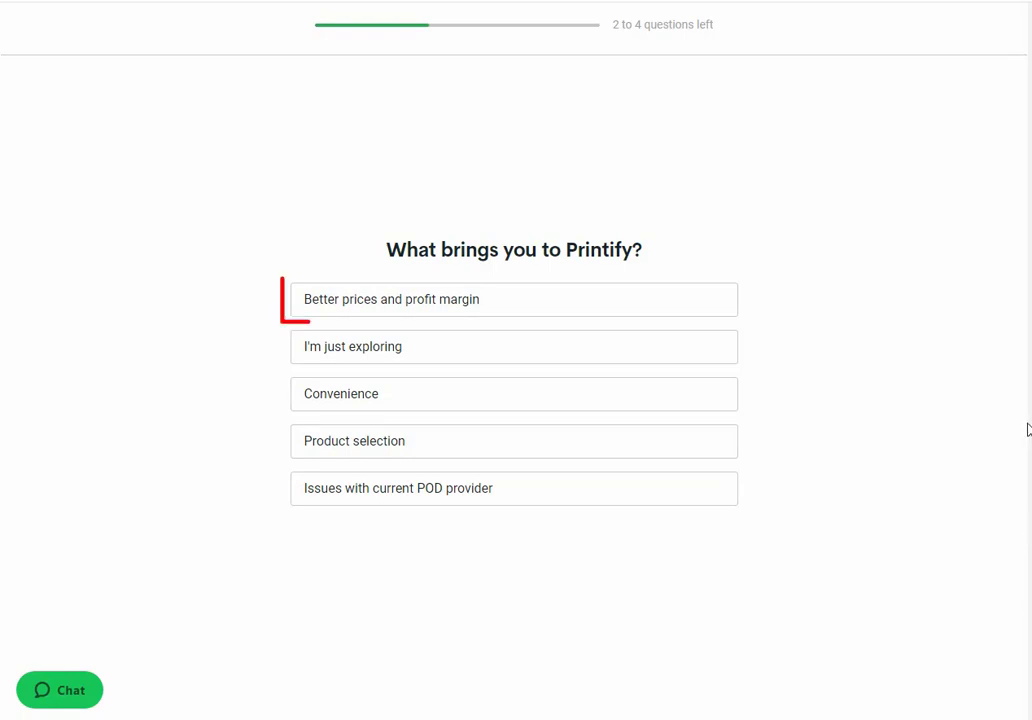
click(406, 312)
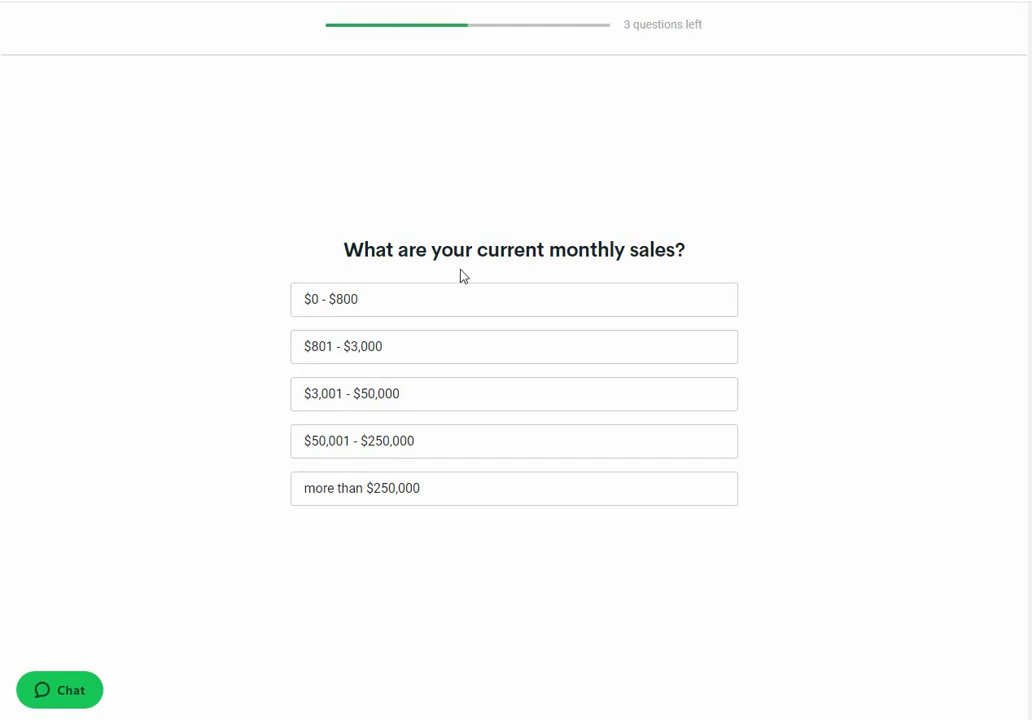
Step: Answer $801 - $3,000 monthly sales, 'I don't yet, just getting started', and found via Google search
click(460, 355)
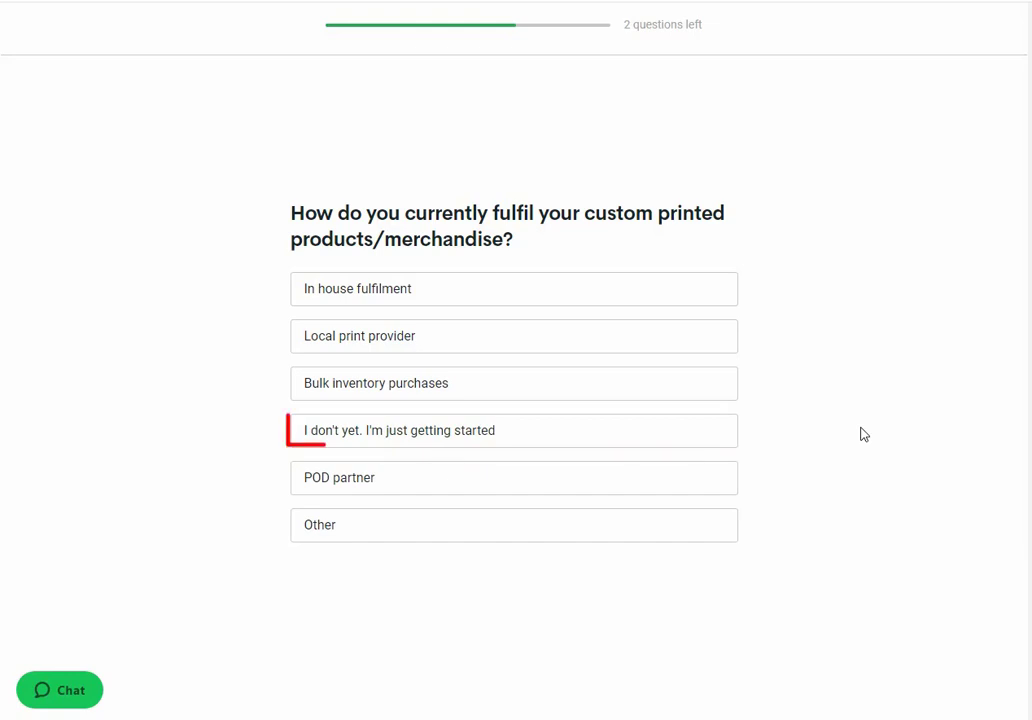
click(500, 436)
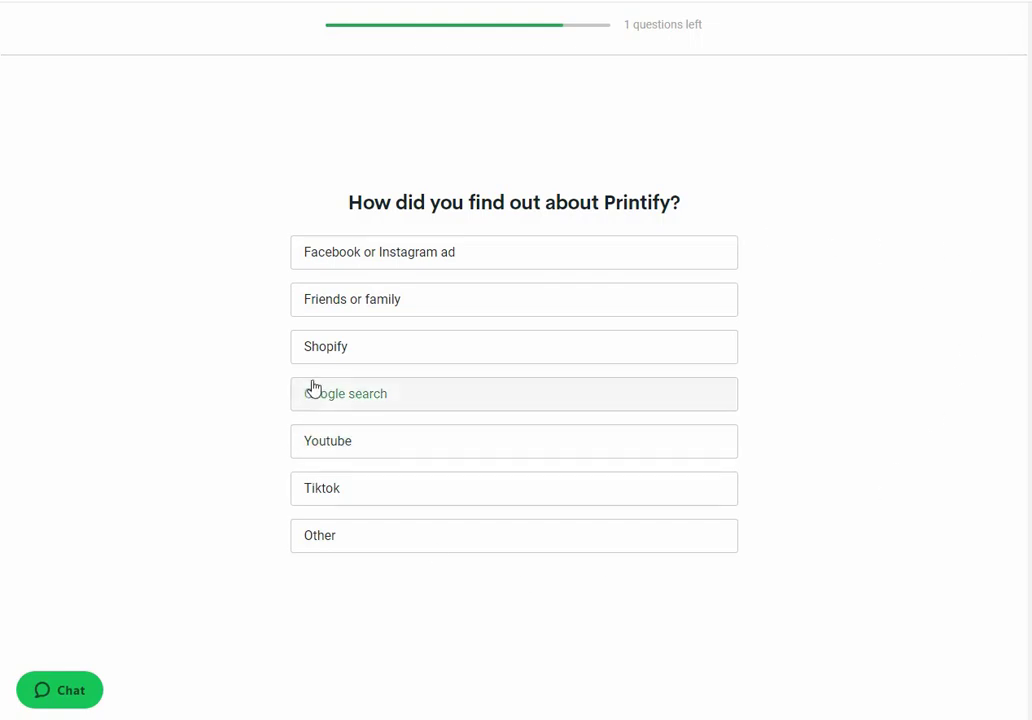
click(554, 398)
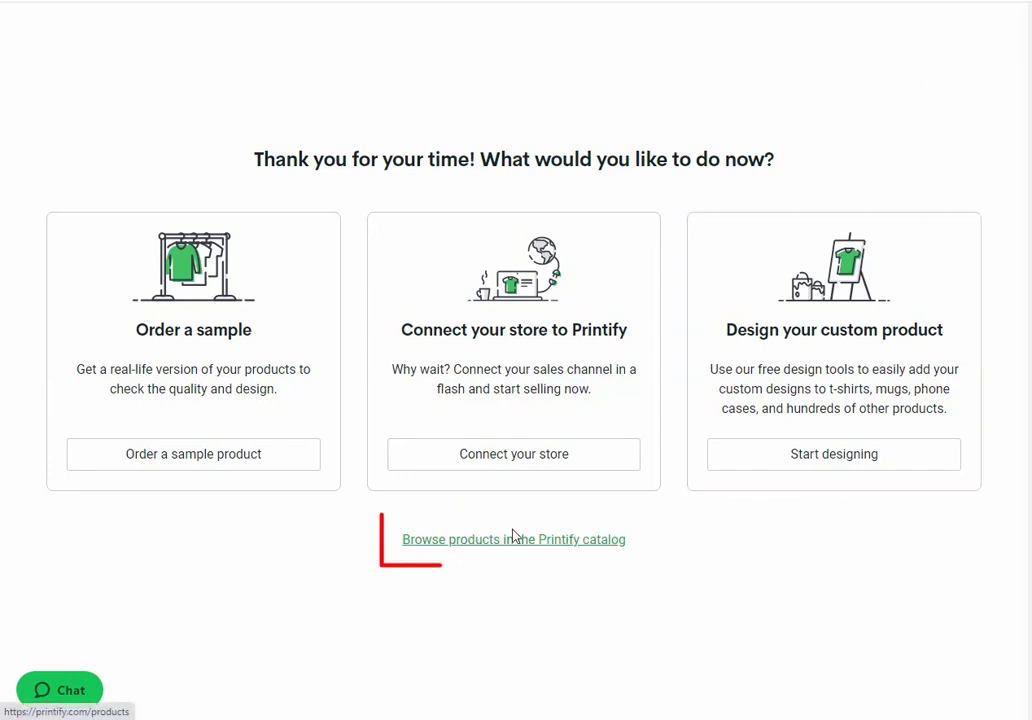
Step: Go to Browse products and scroll the Catalog down to the category tiles
click(575, 612)
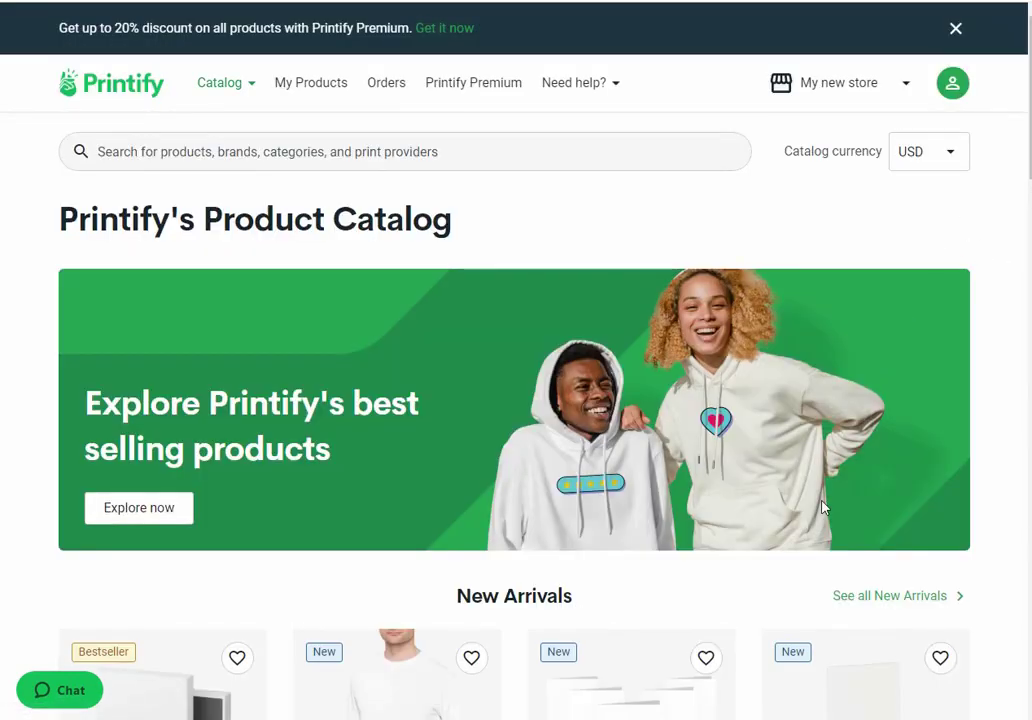
scroll(795, 493, down, 5)
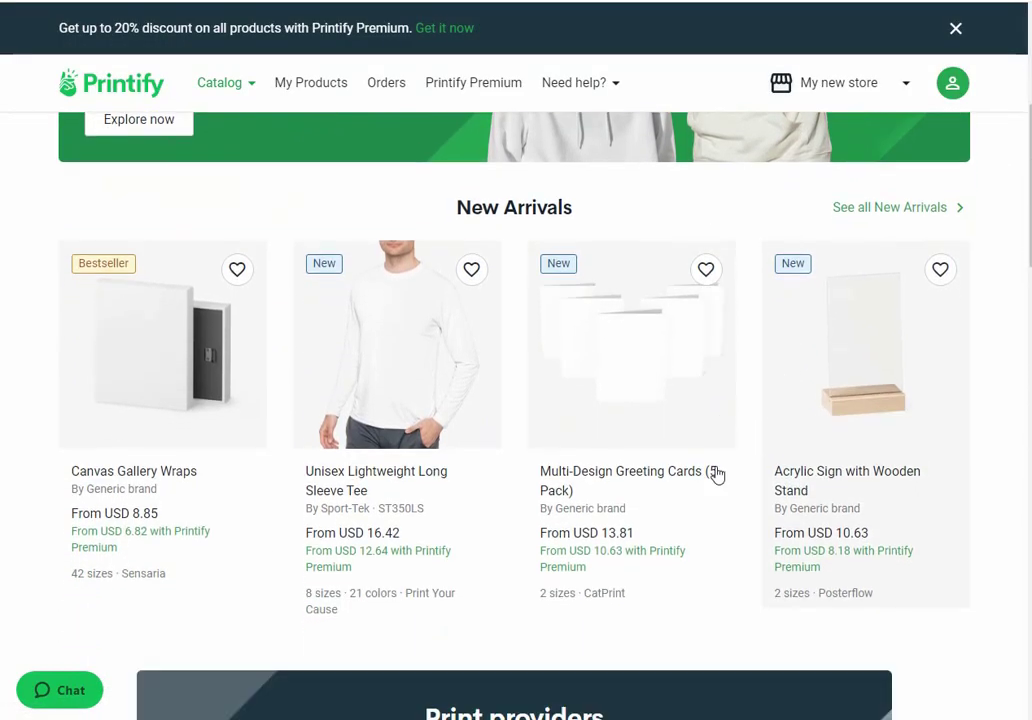
scroll(716, 475, down, 5)
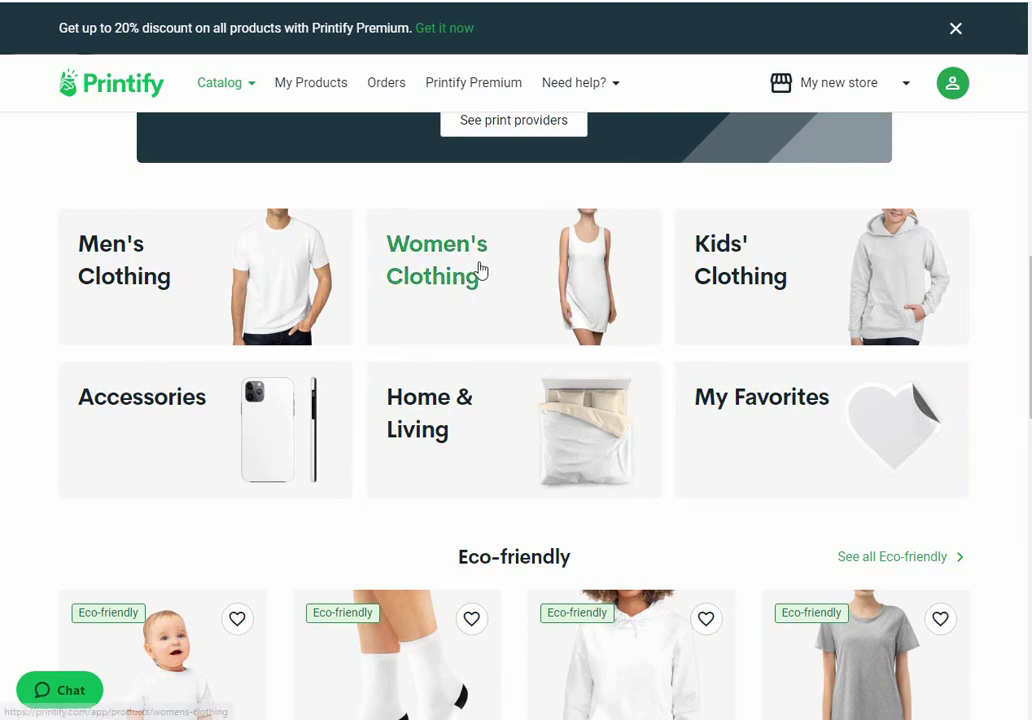
Step: Enter the Women's Clothing category and look through its subcategory tiles, T-shirts to Shoes
click(481, 270)
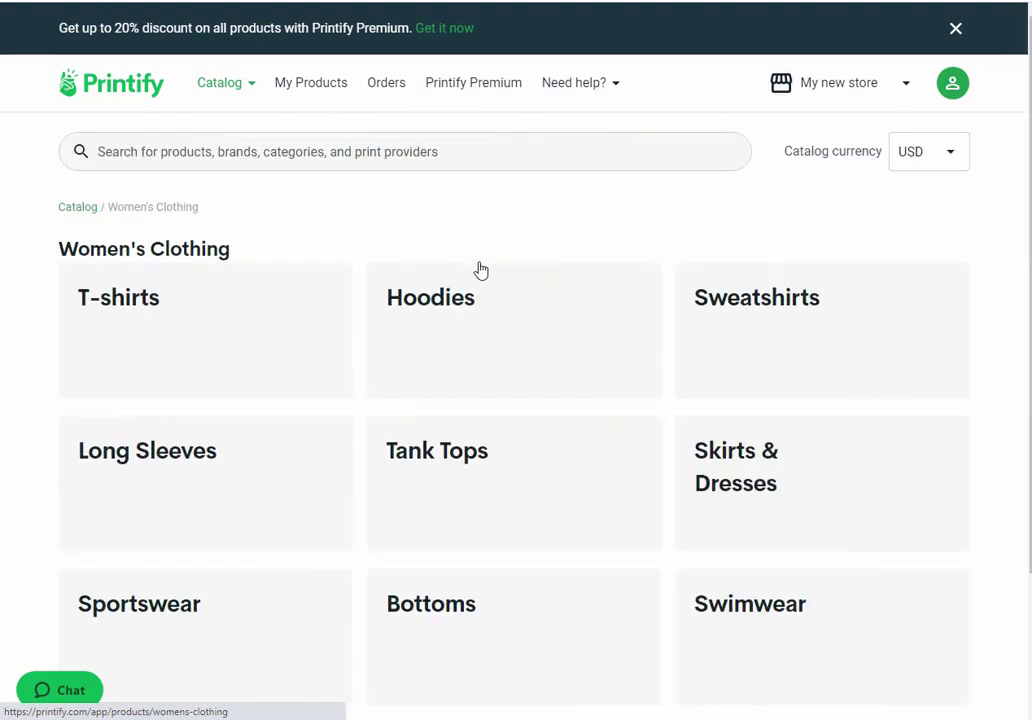
scroll(1002, 265, down, 1)
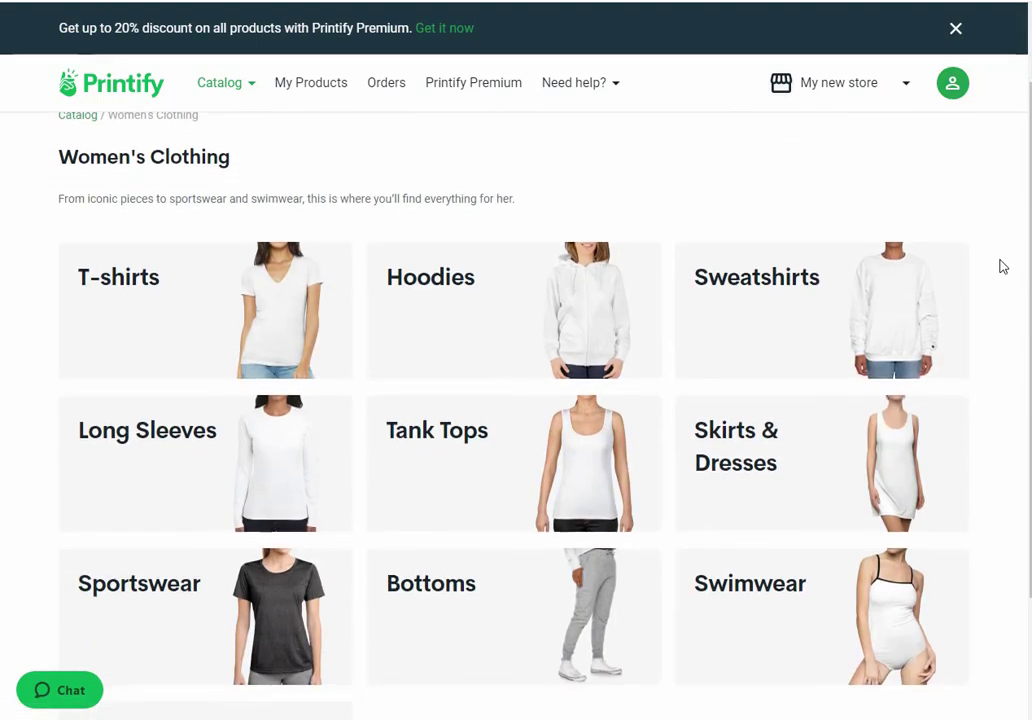
scroll(1003, 266, down, 1)
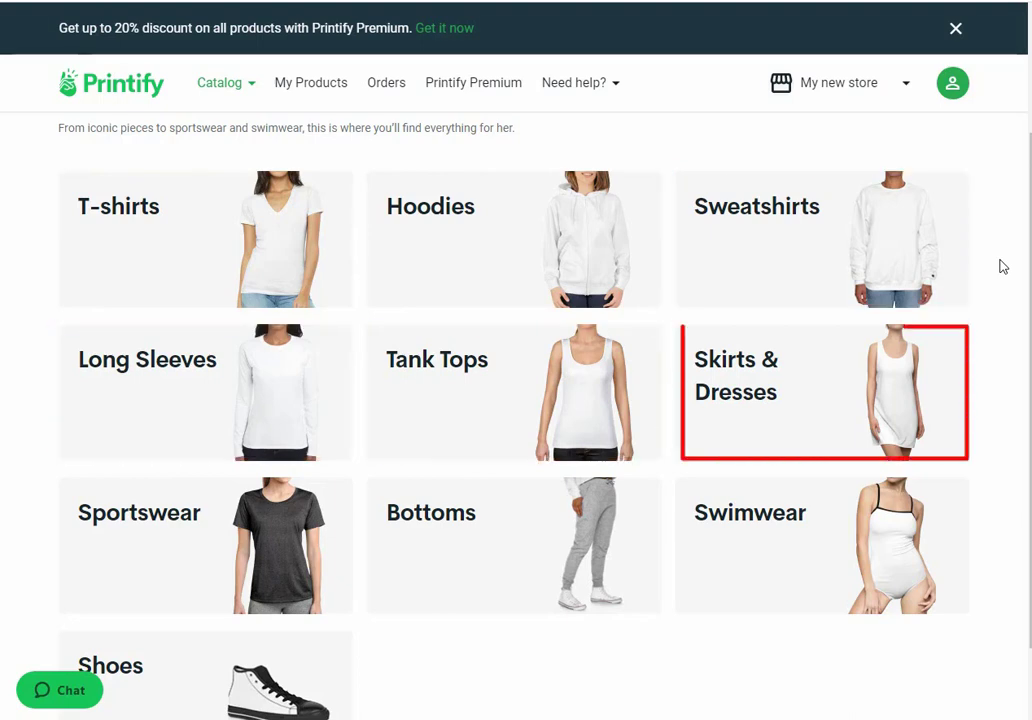
scroll(1003, 267, down, 1)
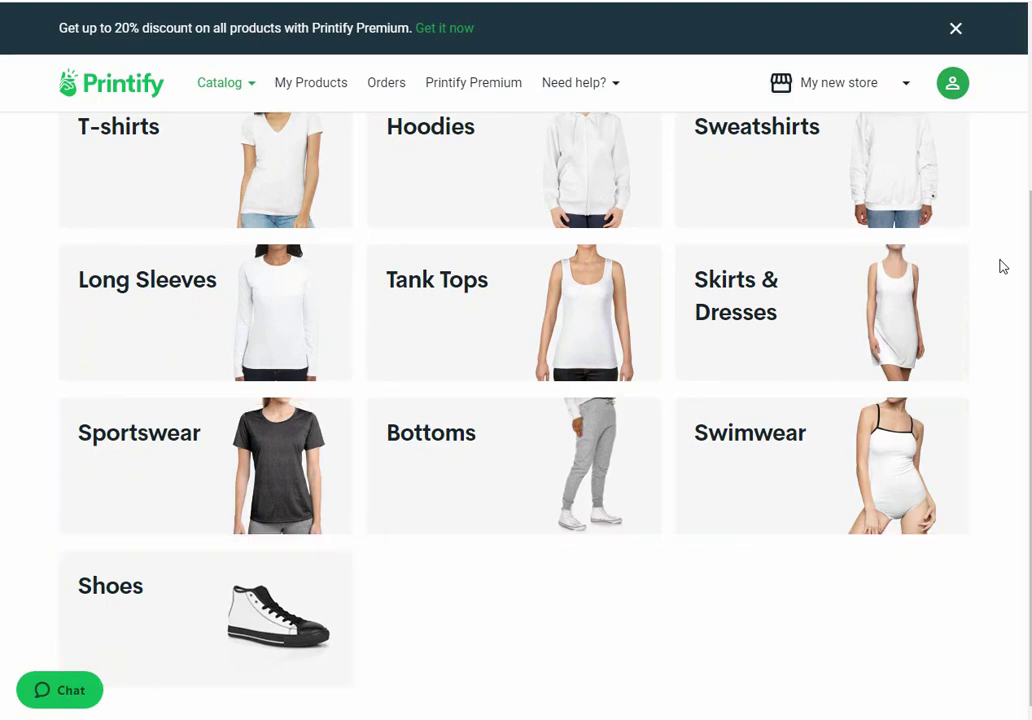
scroll(468, 314, up, 2)
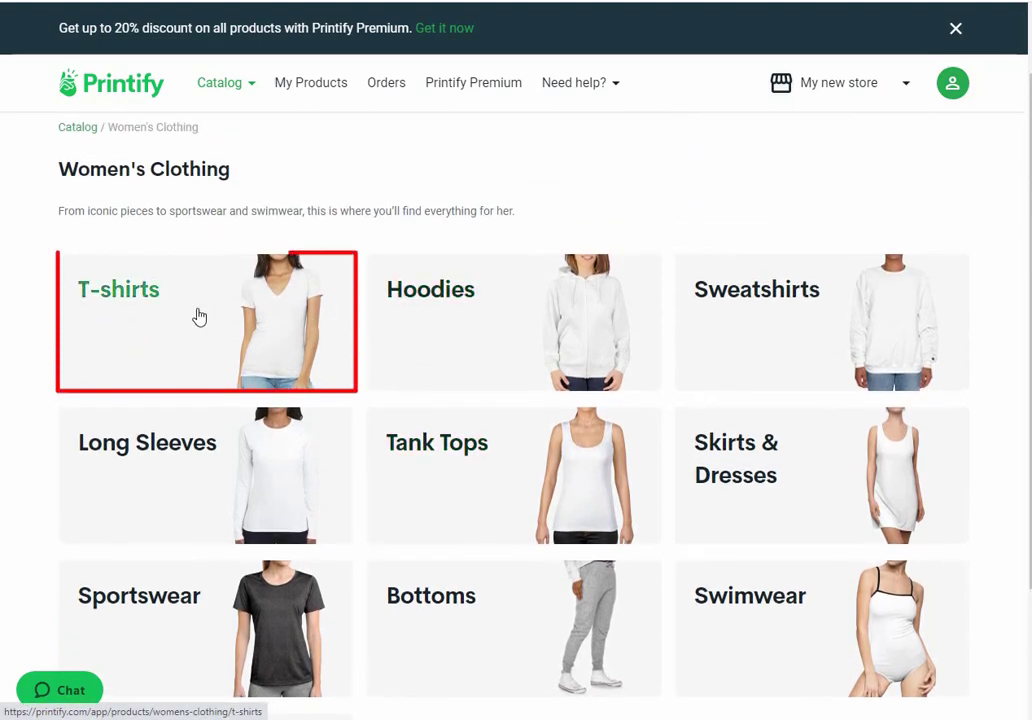
Step: Enter Women's T-shirts and scroll the grid back up to the Unisex Softstyle T-Shirt from USD 6.78
click(199, 316)
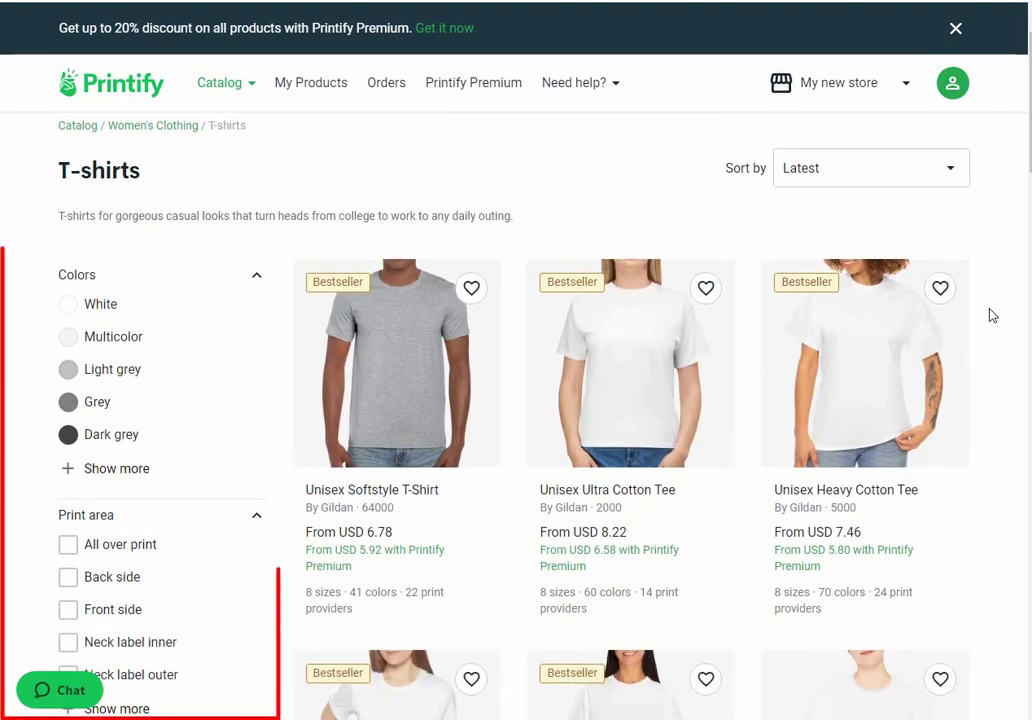
scroll(992, 315, down, 1)
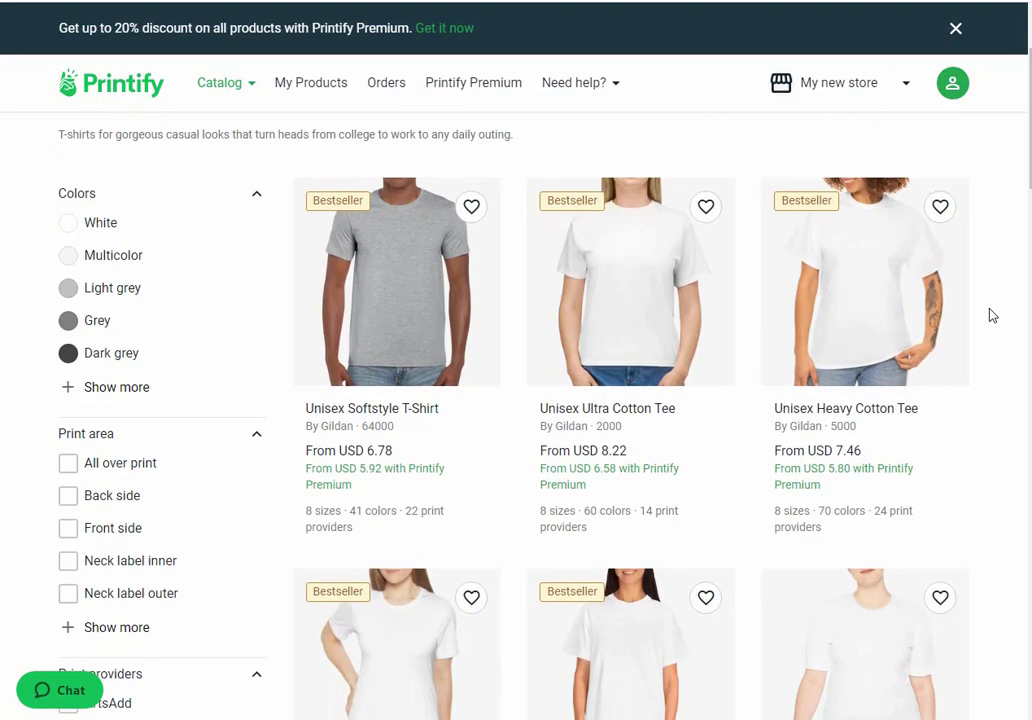
scroll(992, 315, down, 2)
scroll(992, 315, down, 3)
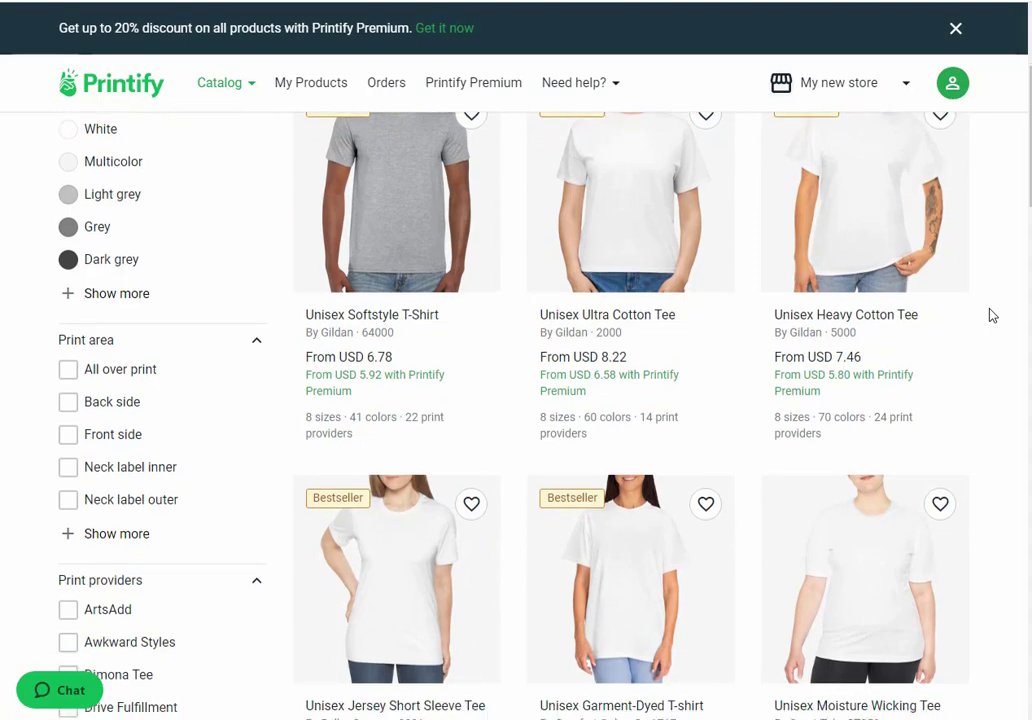
scroll(992, 315, down, 2)
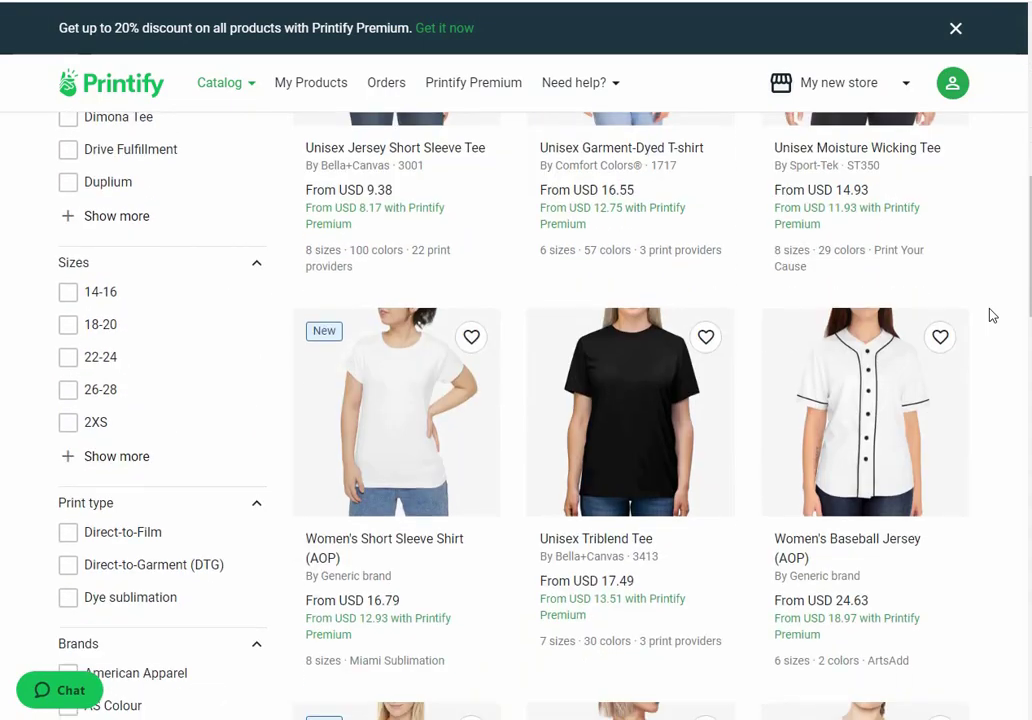
scroll(992, 315, down, 3)
scroll(992, 315, down, 2)
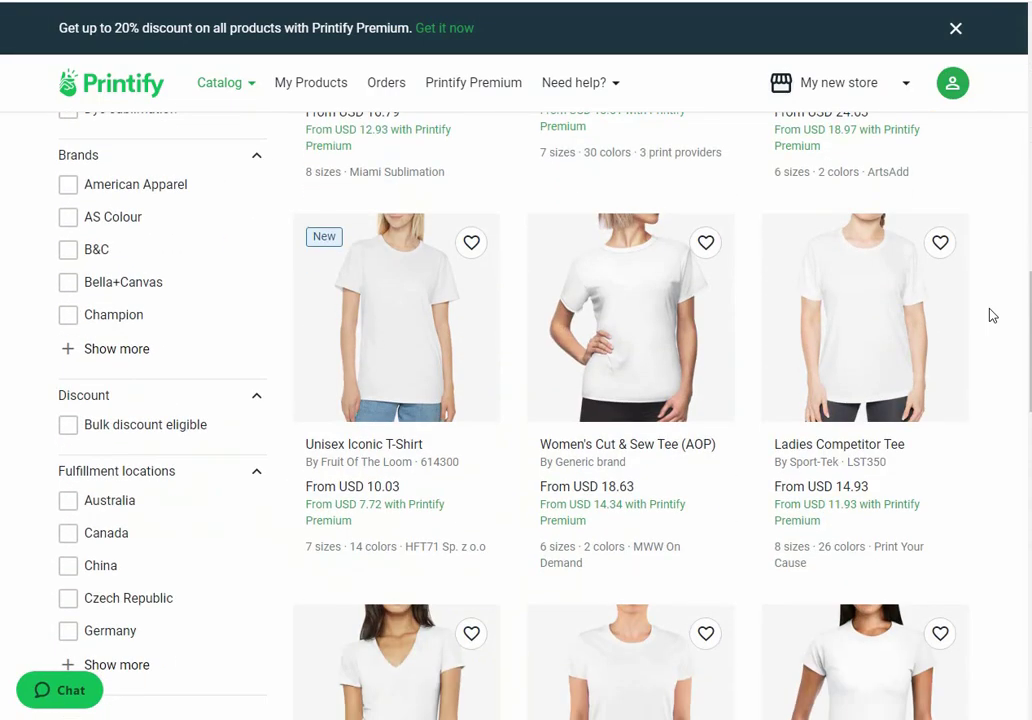
scroll(992, 315, up, 1)
scroll(992, 315, down, 2)
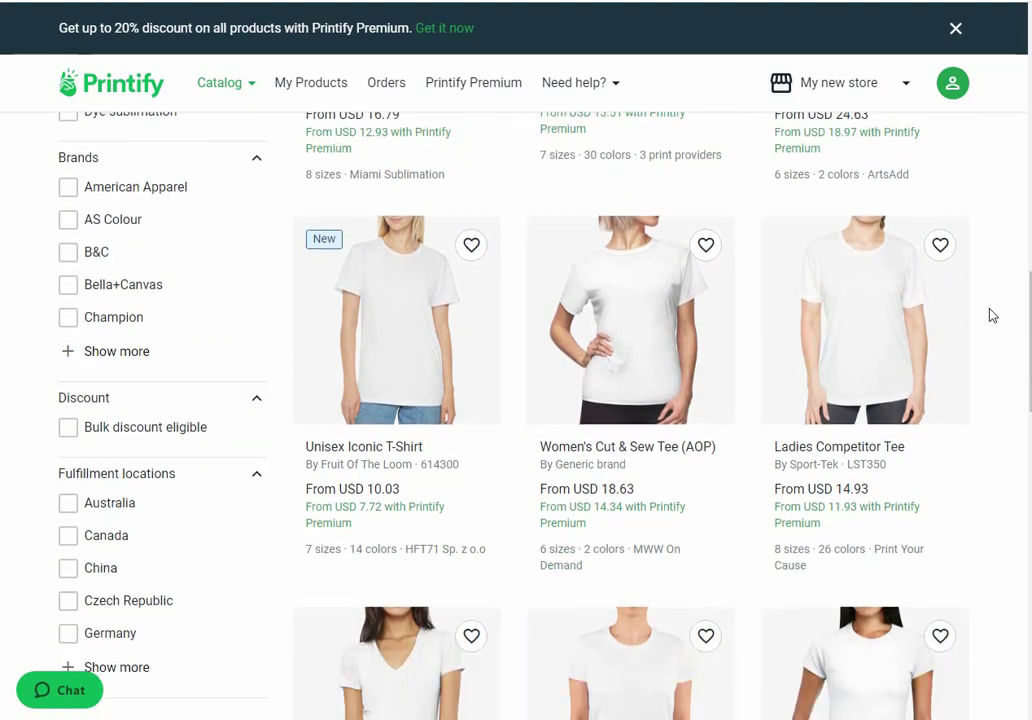
scroll(992, 315, down, 2)
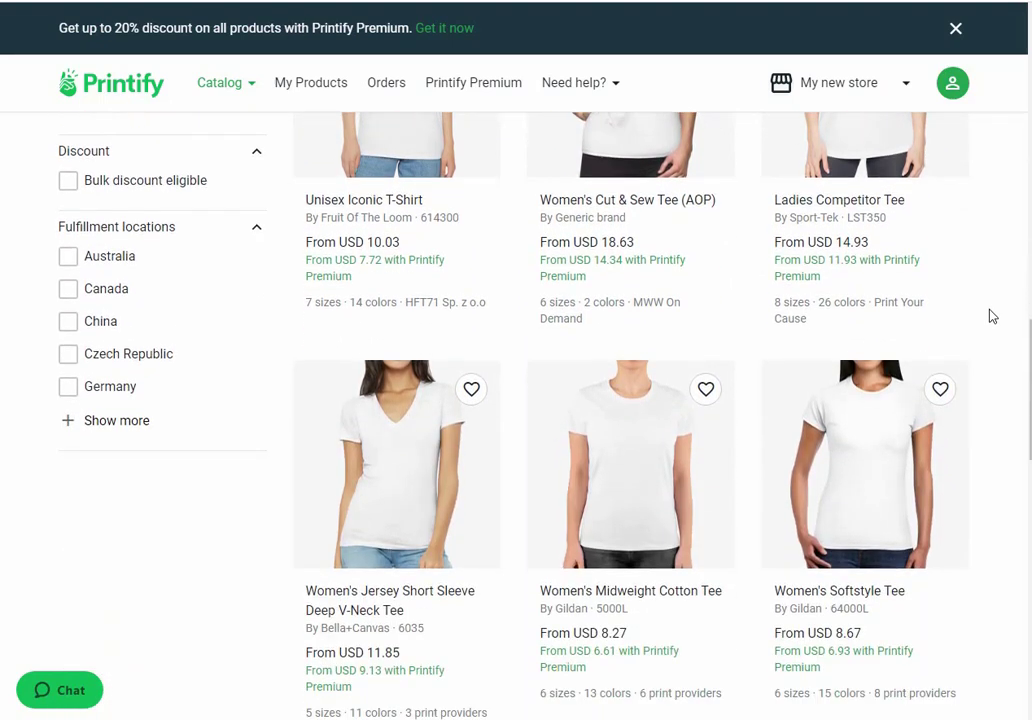
scroll(992, 315, up, 5)
scroll(992, 316, up, 8)
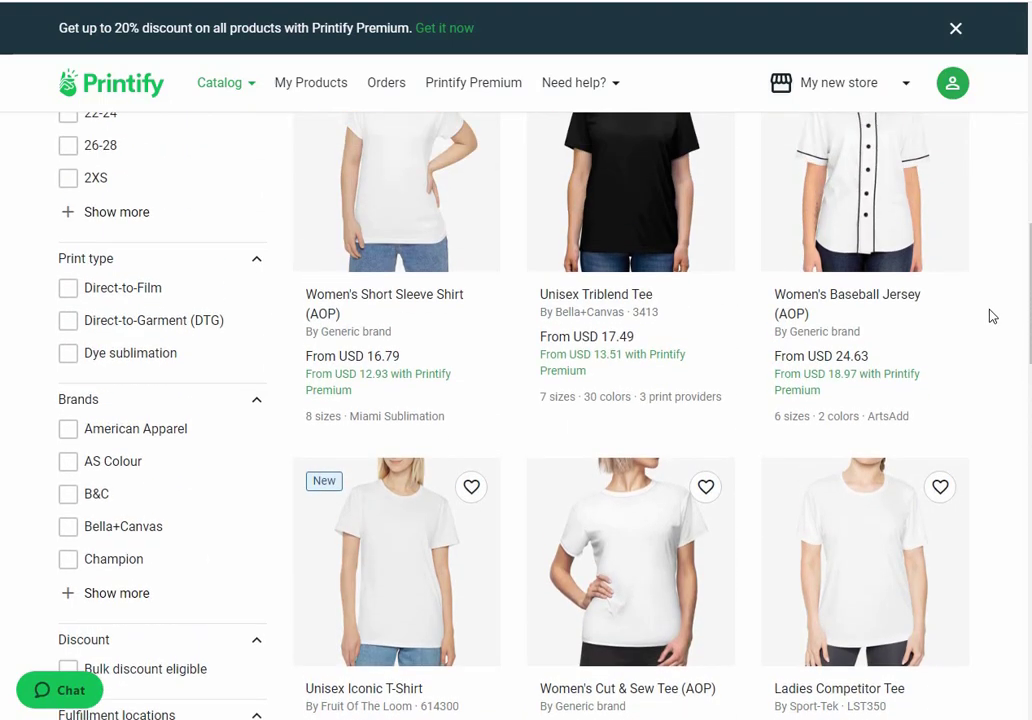
scroll(992, 316, up, 2)
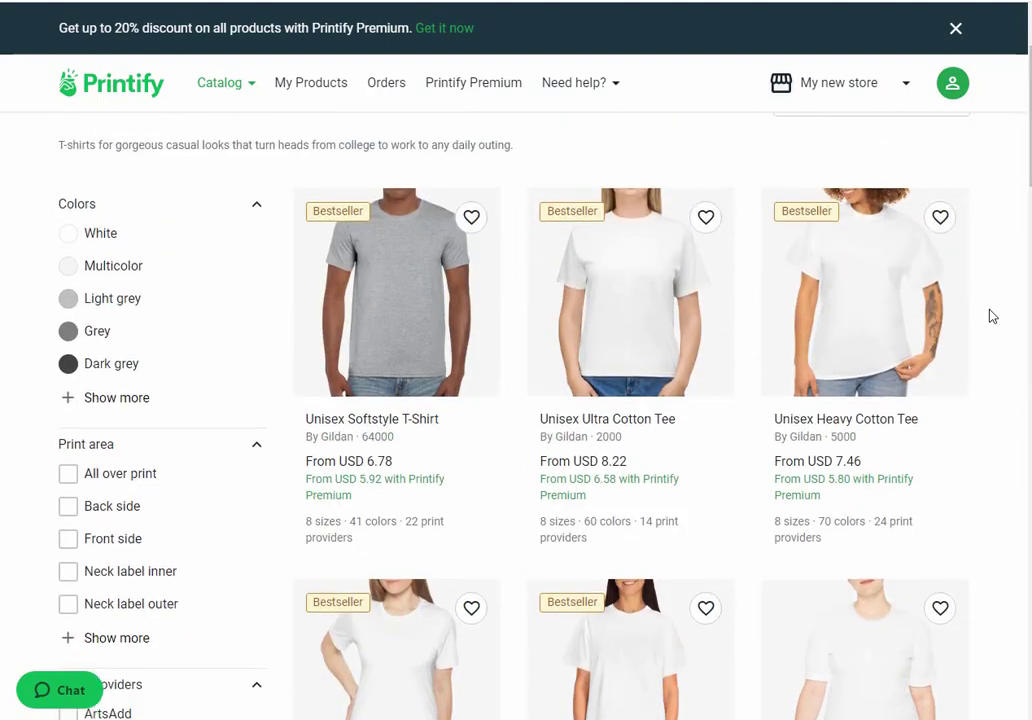
scroll(992, 316, down, 1)
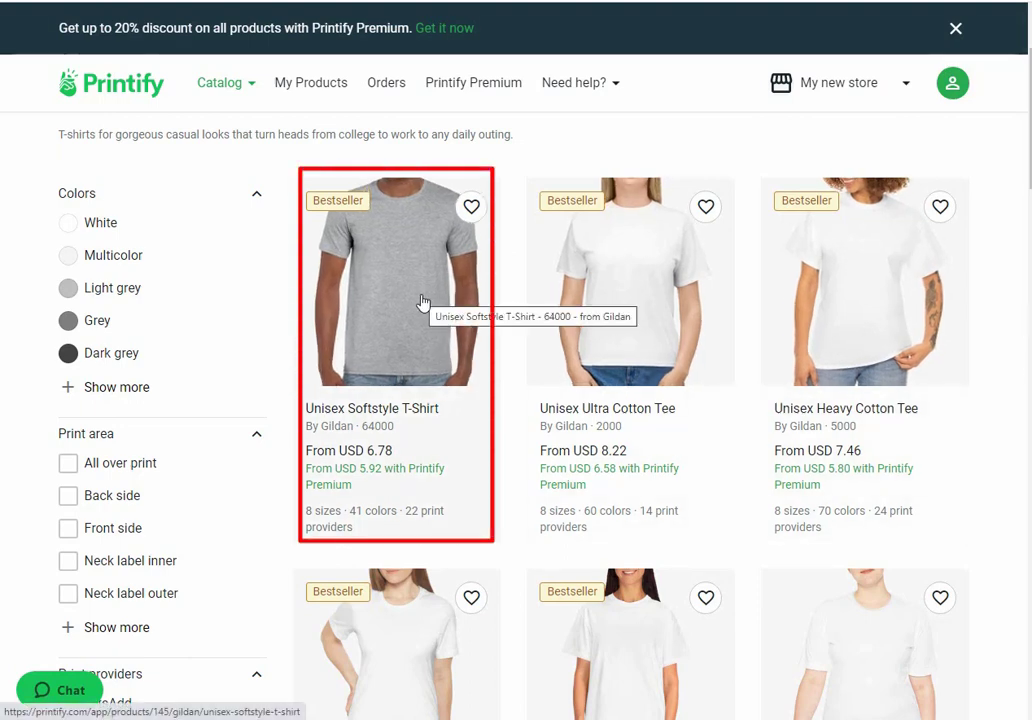
Step: Go to the Unisex Softstyle T-Shirt (Gildan 64000) page and scroll to its print providers
click(541, 306)
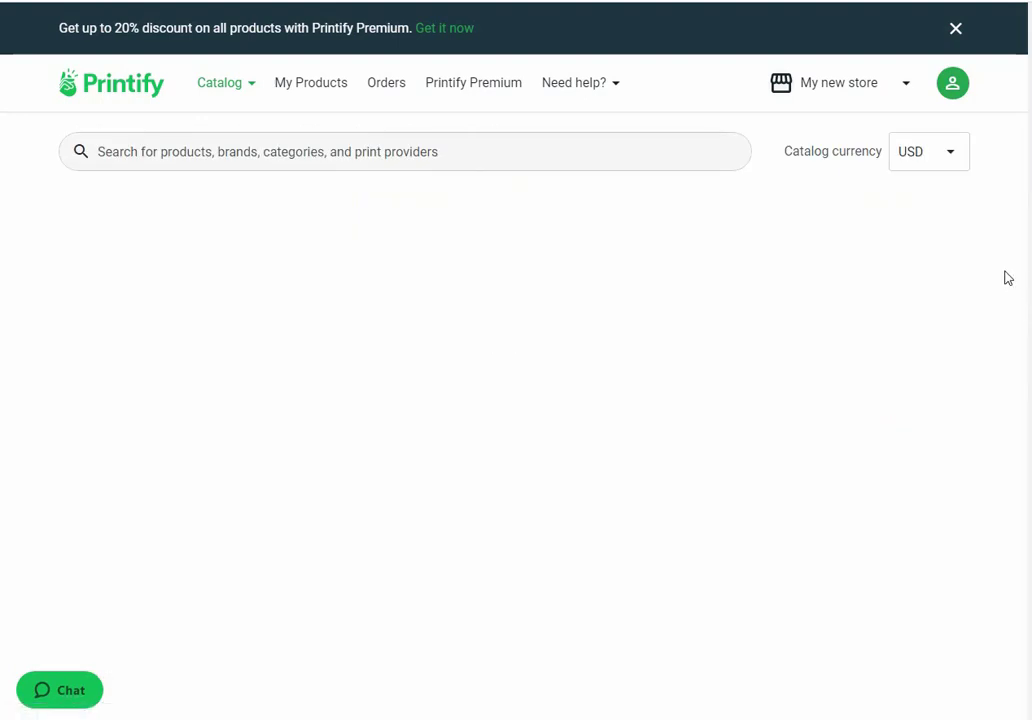
scroll(977, 304, up, 1)
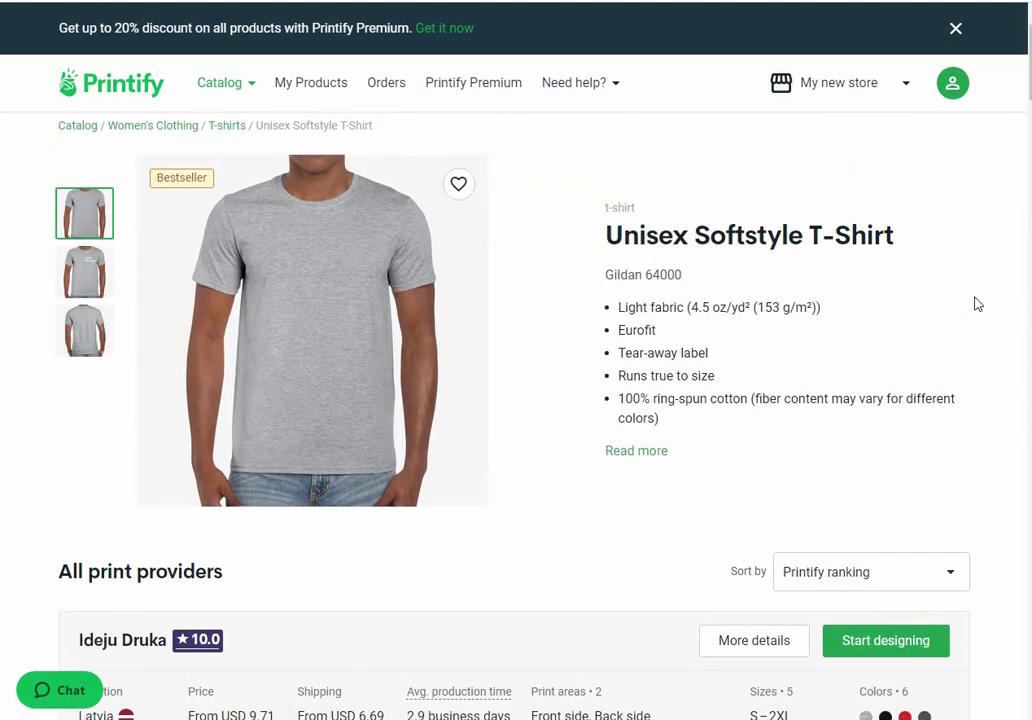
scroll(977, 304, down, 5)
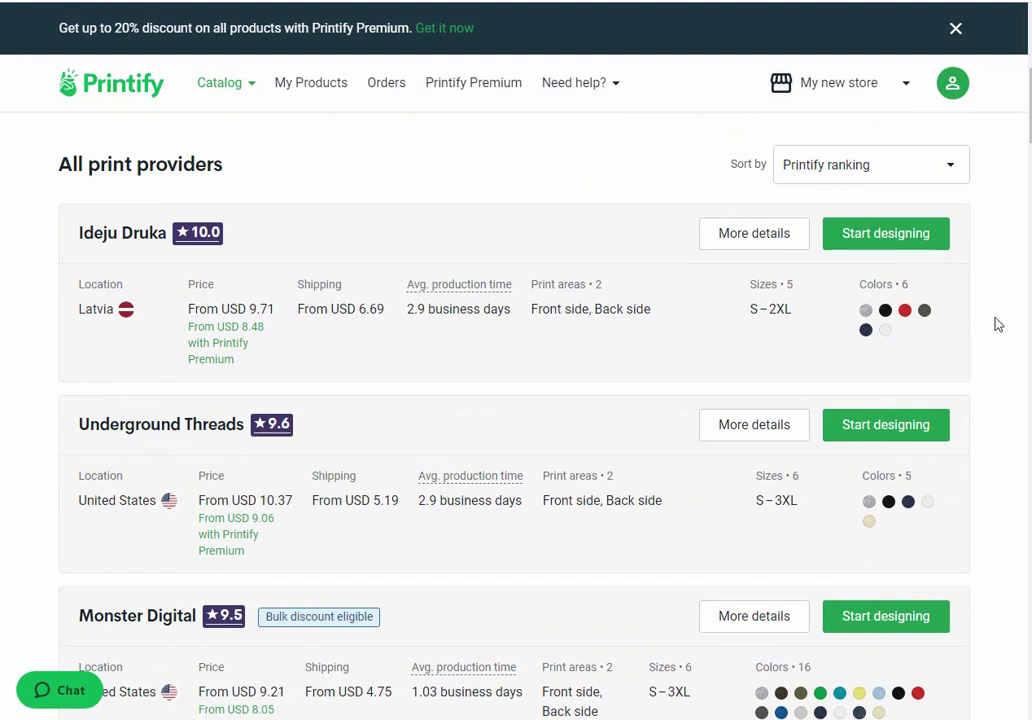
scroll(997, 324, down, 1)
scroll(997, 324, down, 1)
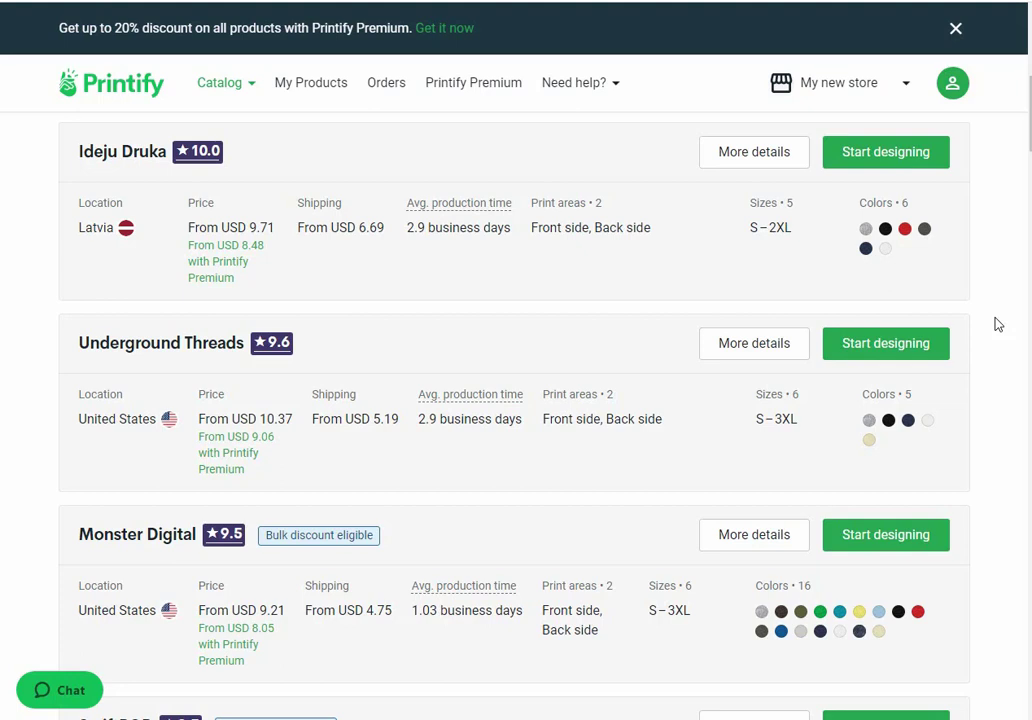
Step: Start designing with Ideju Druka and place the Everything Will Be OK artwork on the front
click(882, 161)
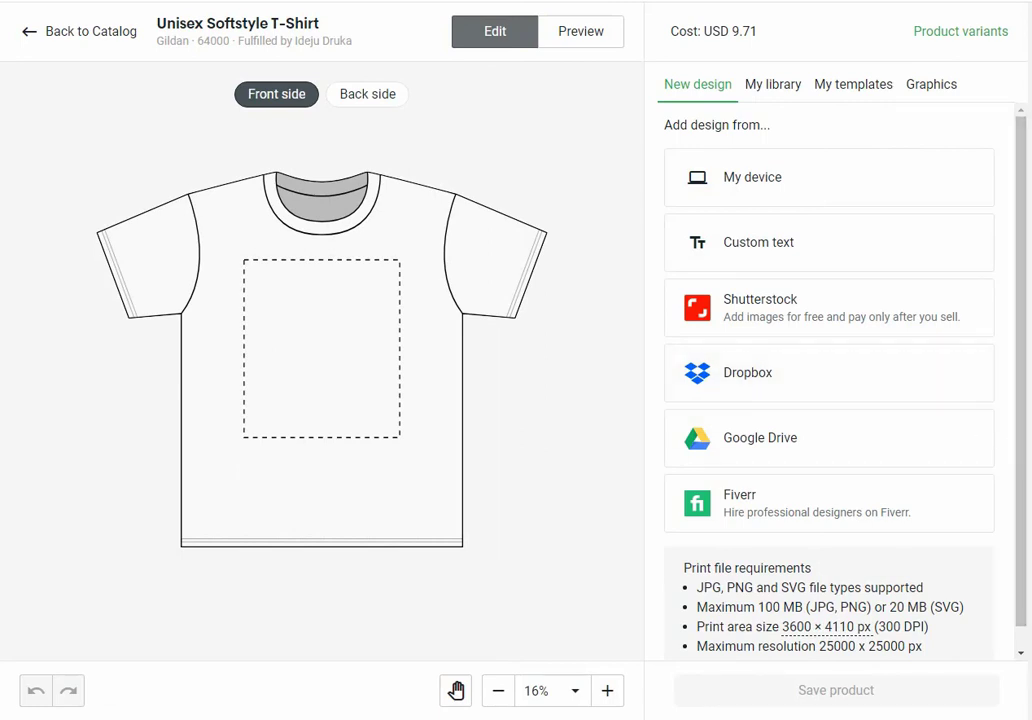
scroll(910, 458, down, 1)
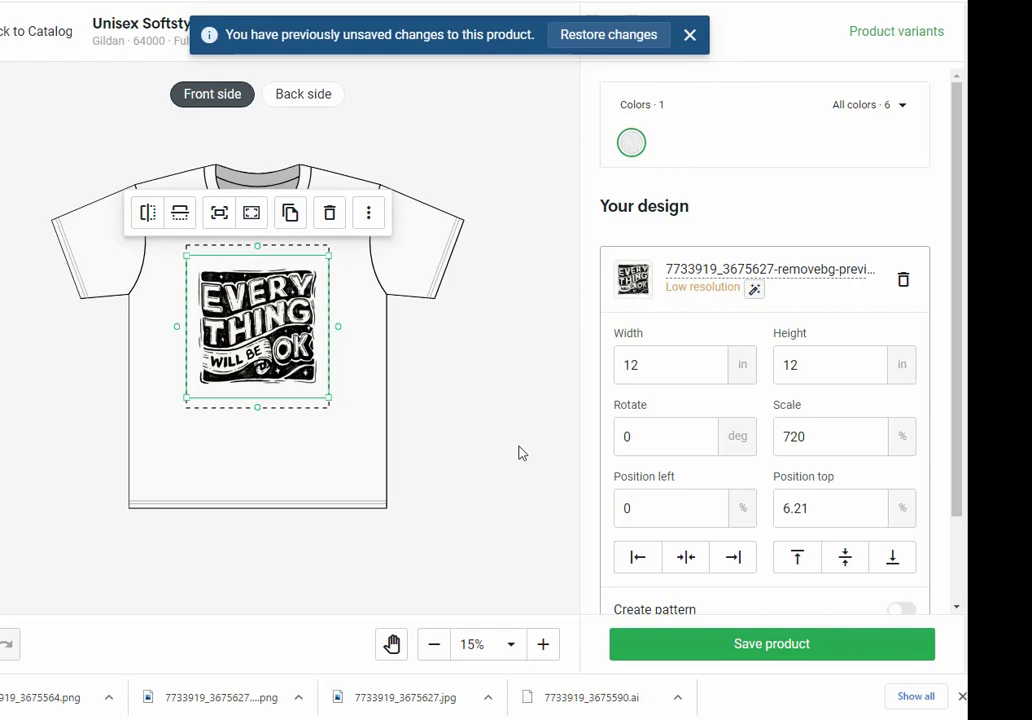
Step: Deselect the artwork, dismiss the unsaved-changes banner, preview the front mockup, and save the product
click(533, 416)
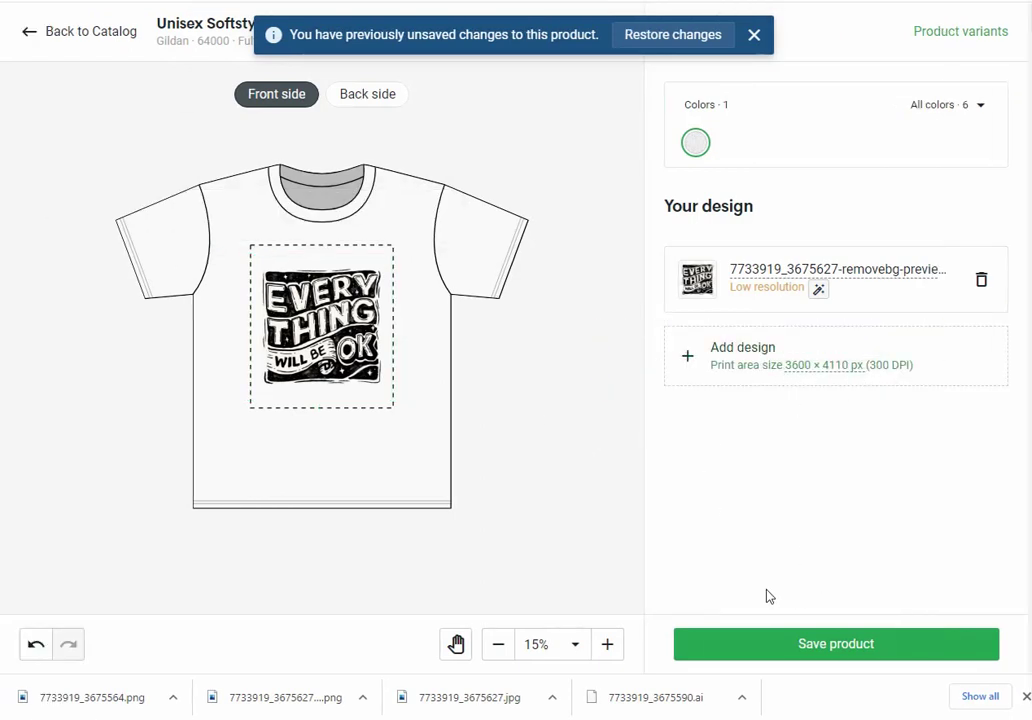
click(754, 38)
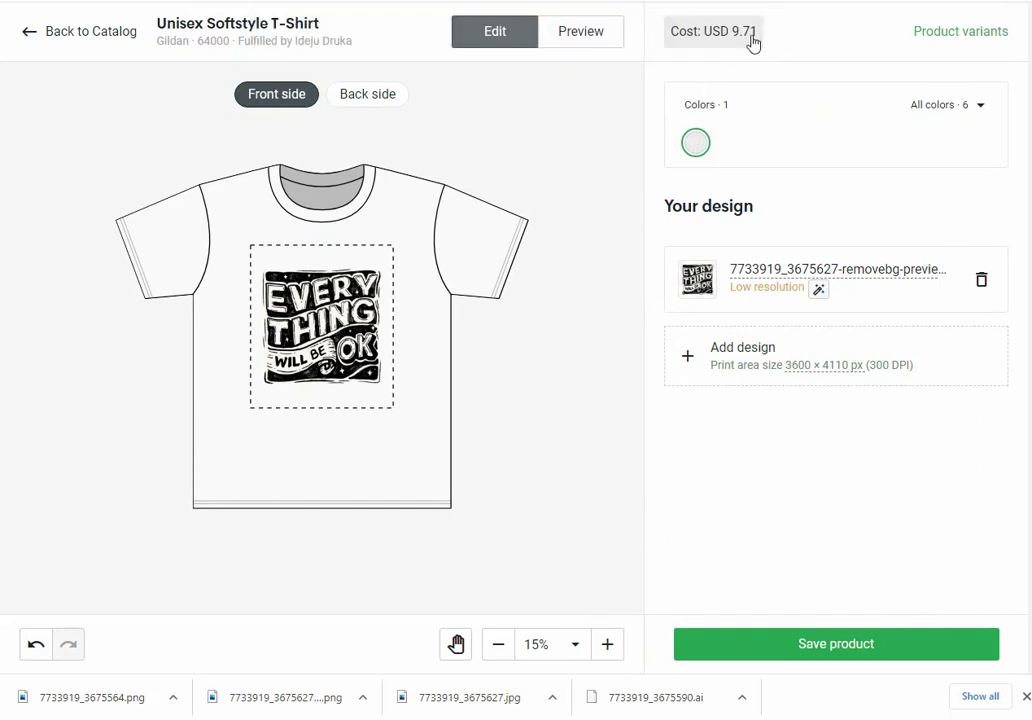
click(583, 40)
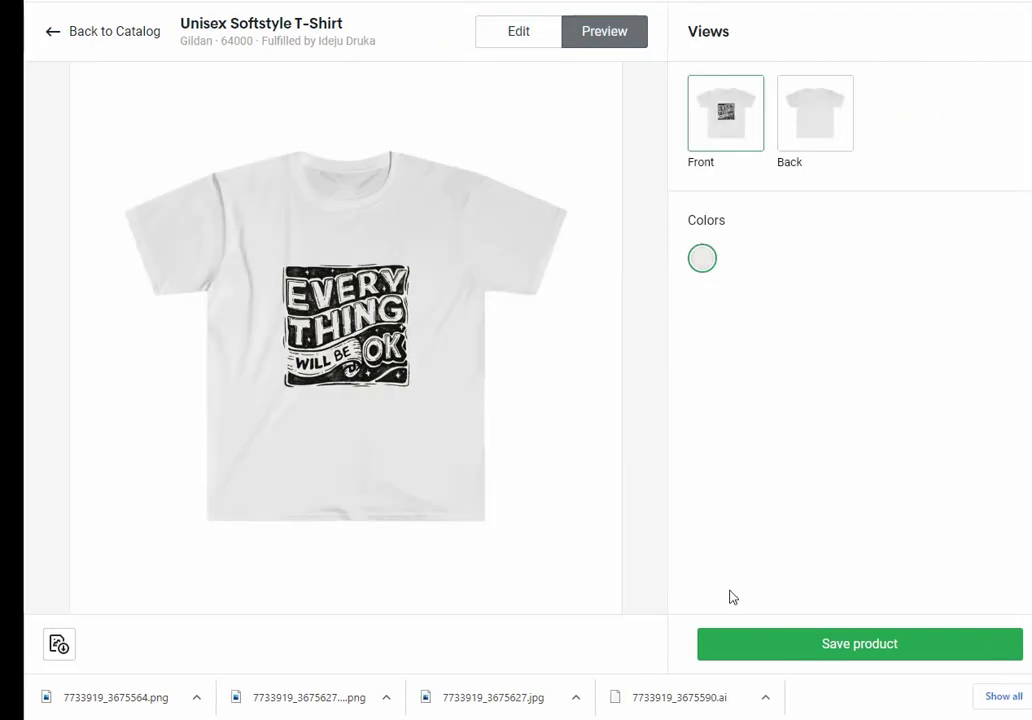
click(848, 657)
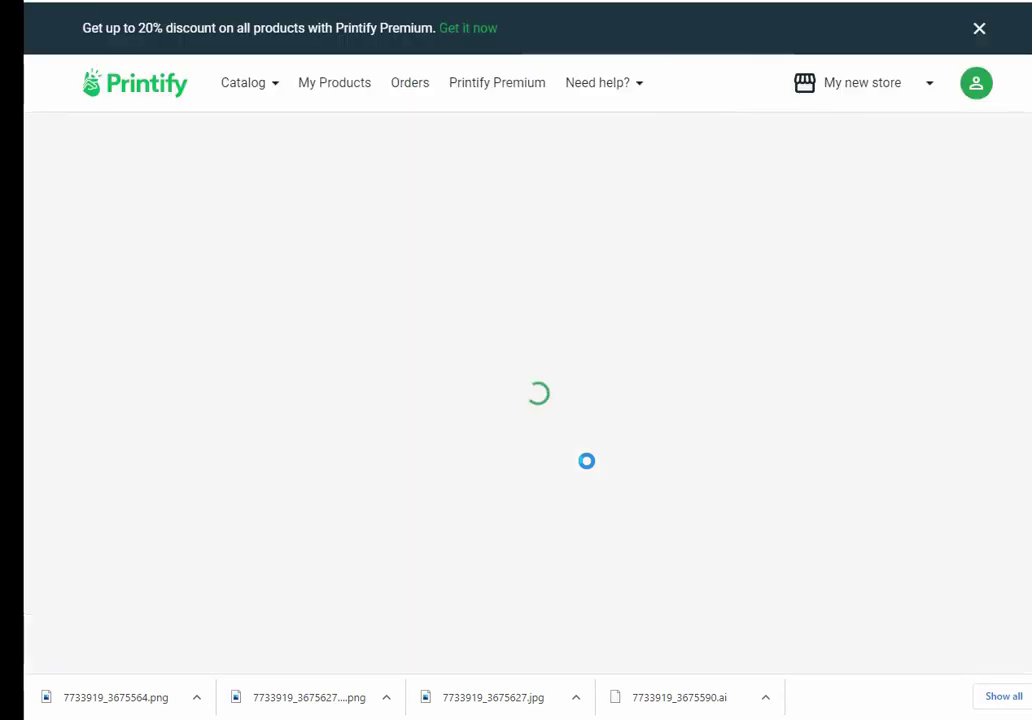
Step: Restore the front mockup as title image, then review the description, USD 16.18 retail pricing and publishing notice
click(408, 376)
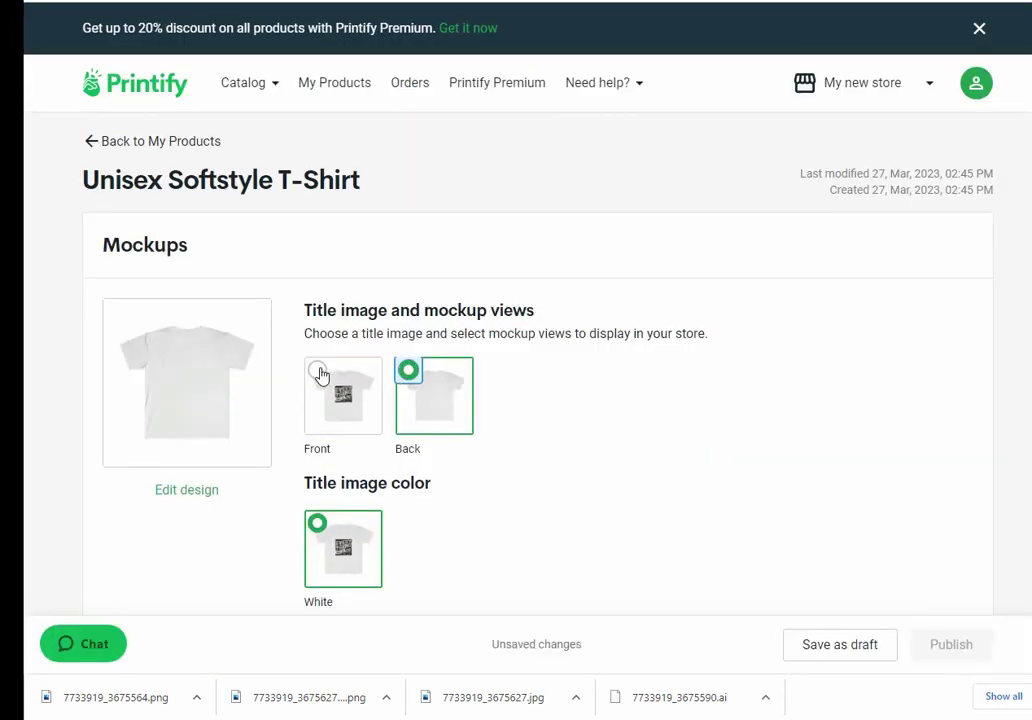
click(318, 371)
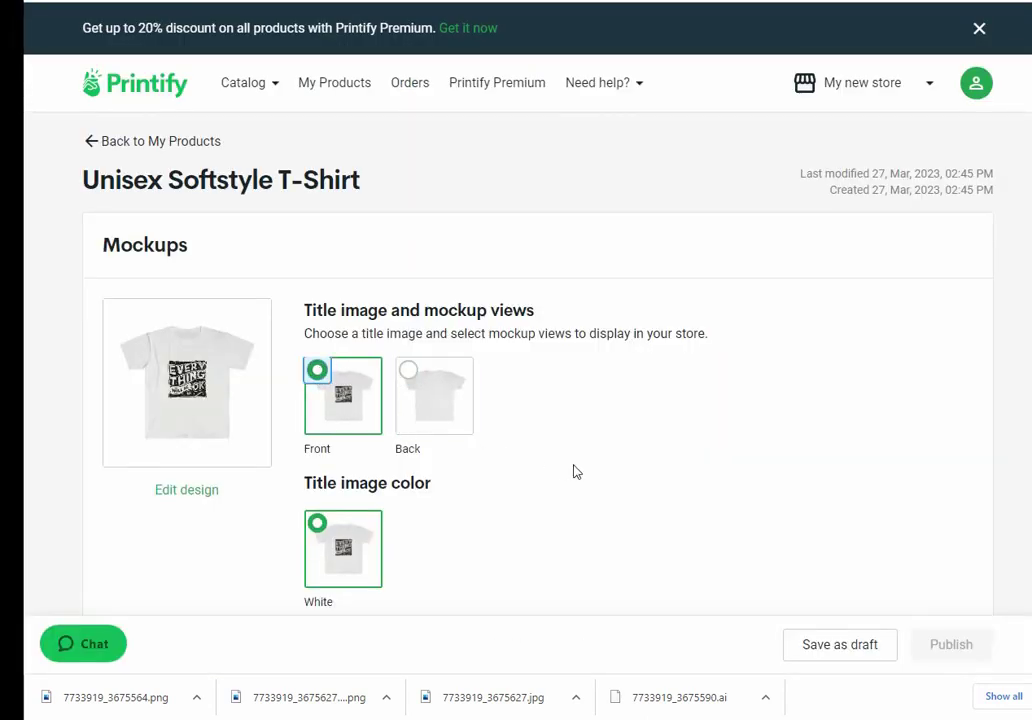
scroll(640, 377, down, 6)
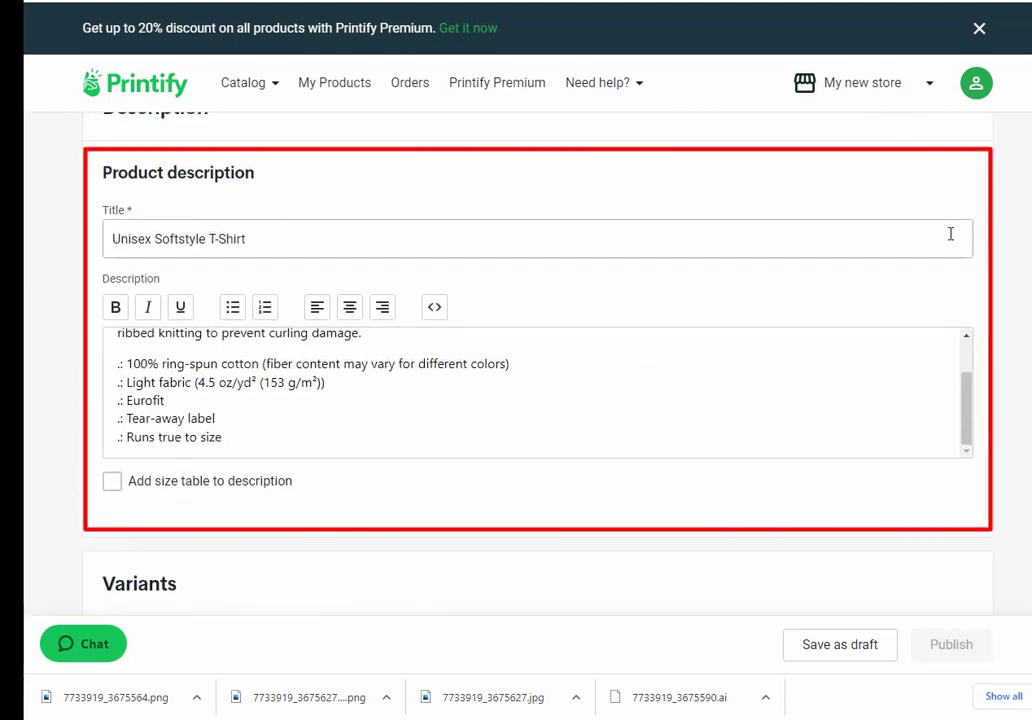
scroll(532, 480, down, 5)
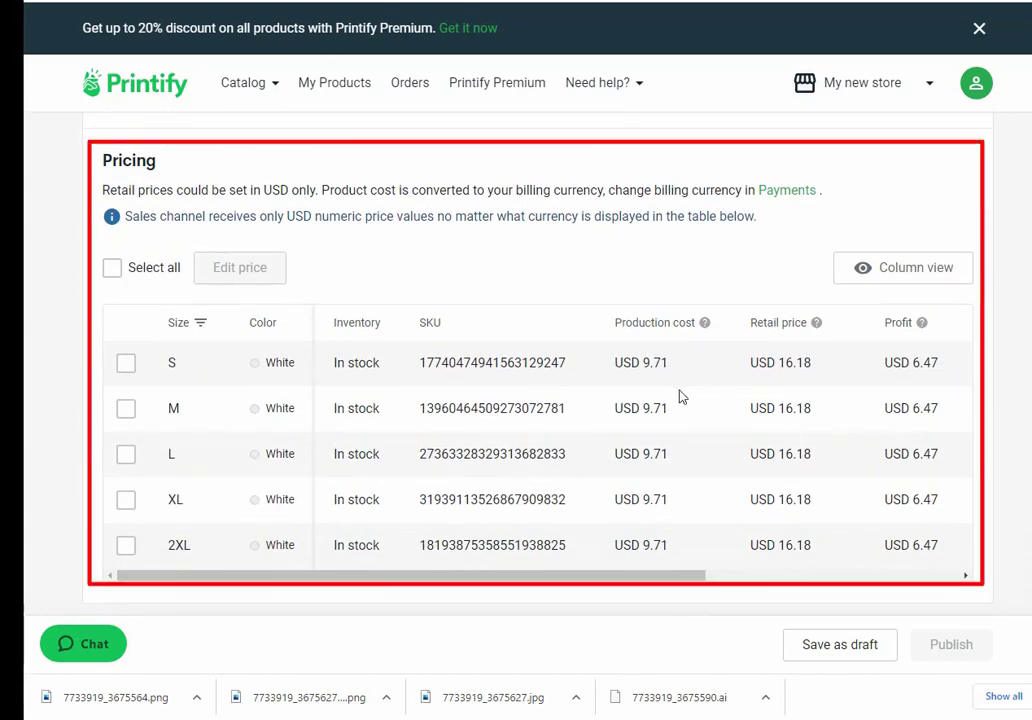
scroll(592, 418, down, 3)
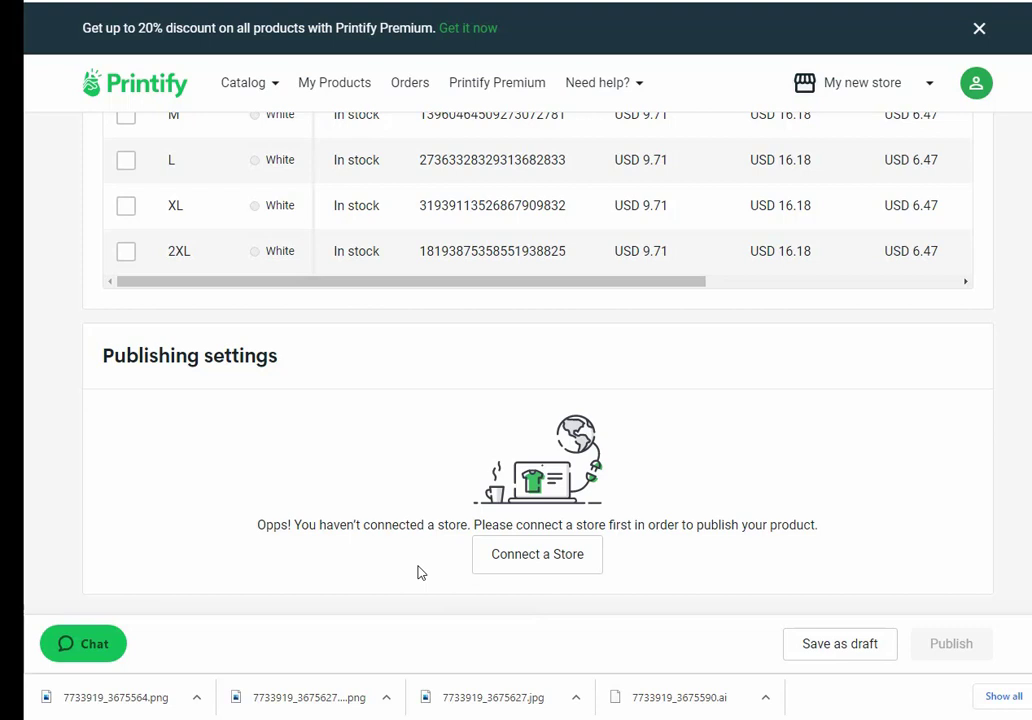
Step: Go from Connect a Store to Add new store, reaching the sales channel list with Etsy, Shopify, Walmart and eBay
click(544, 559)
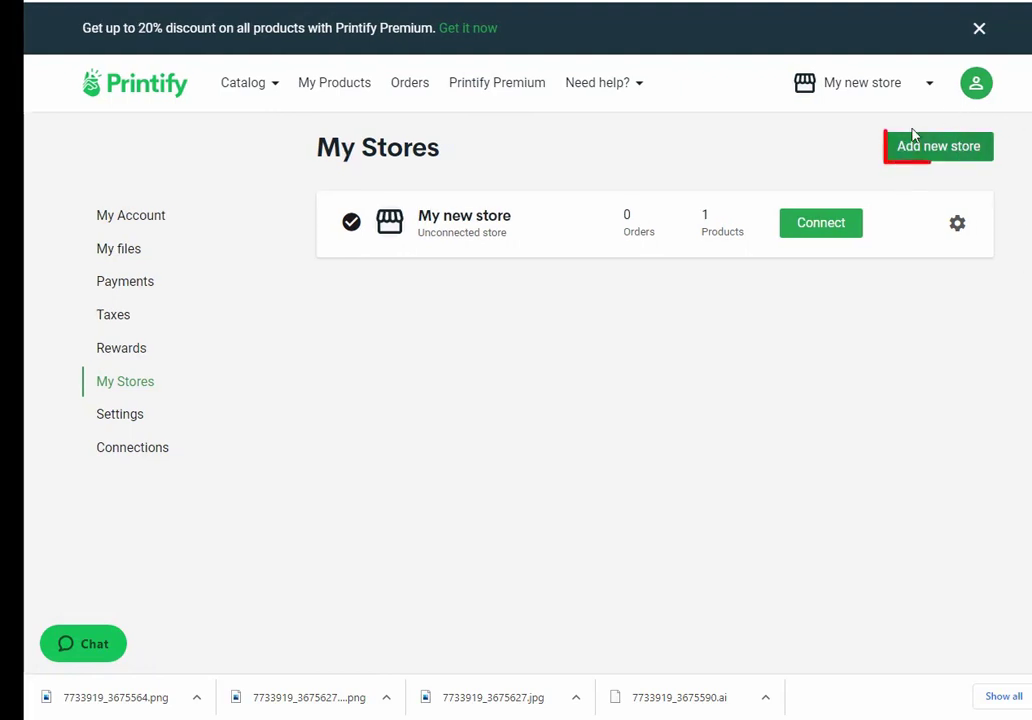
click(938, 152)
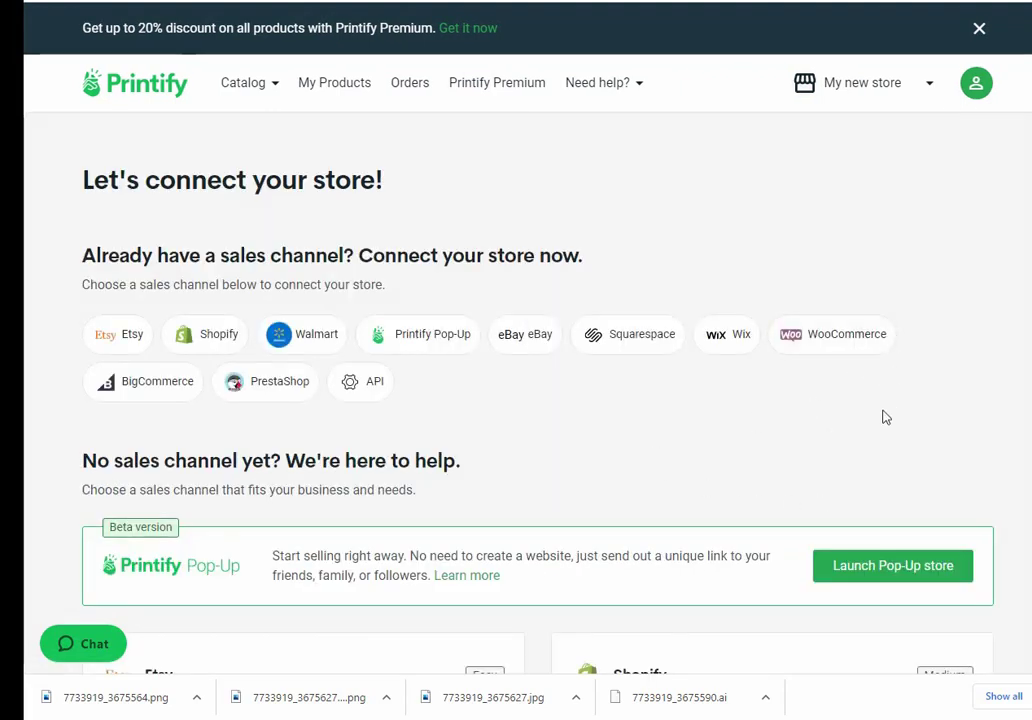
scroll(883, 417, down, 1)
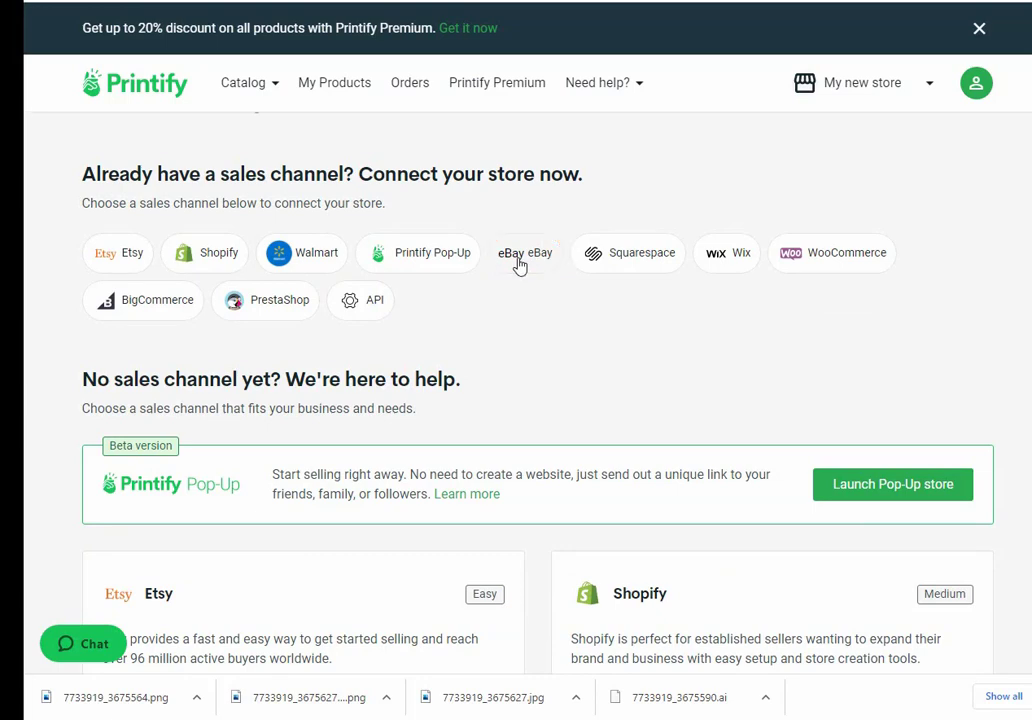
Step: Choose eBay as the sales channel and go to the Store name field for a new store
click(519, 262)
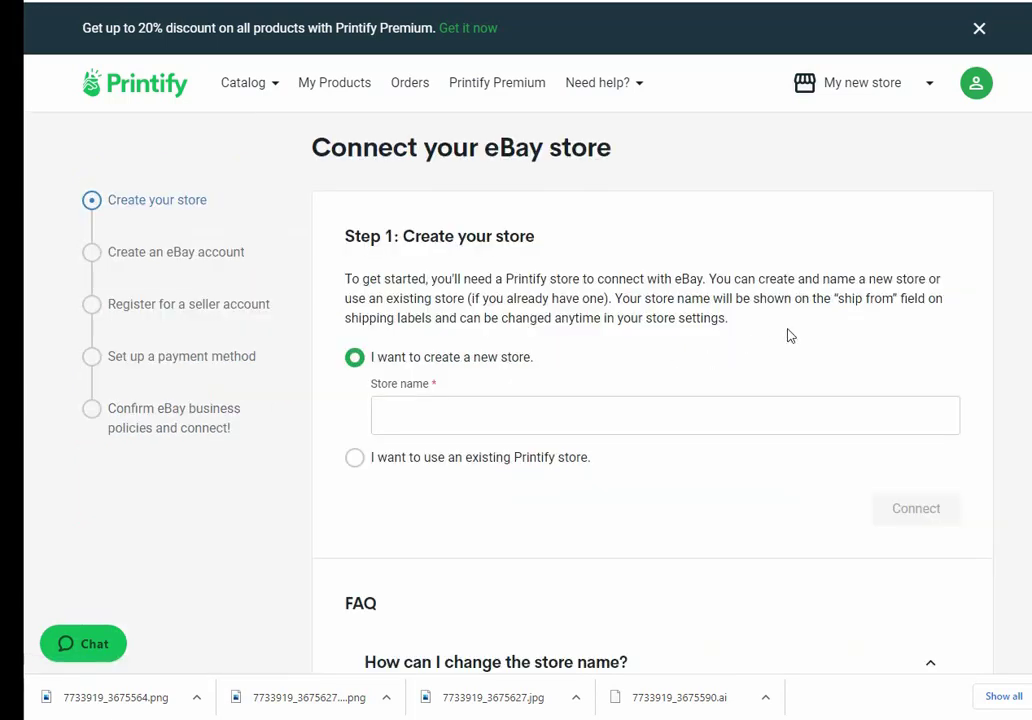
click(436, 410)
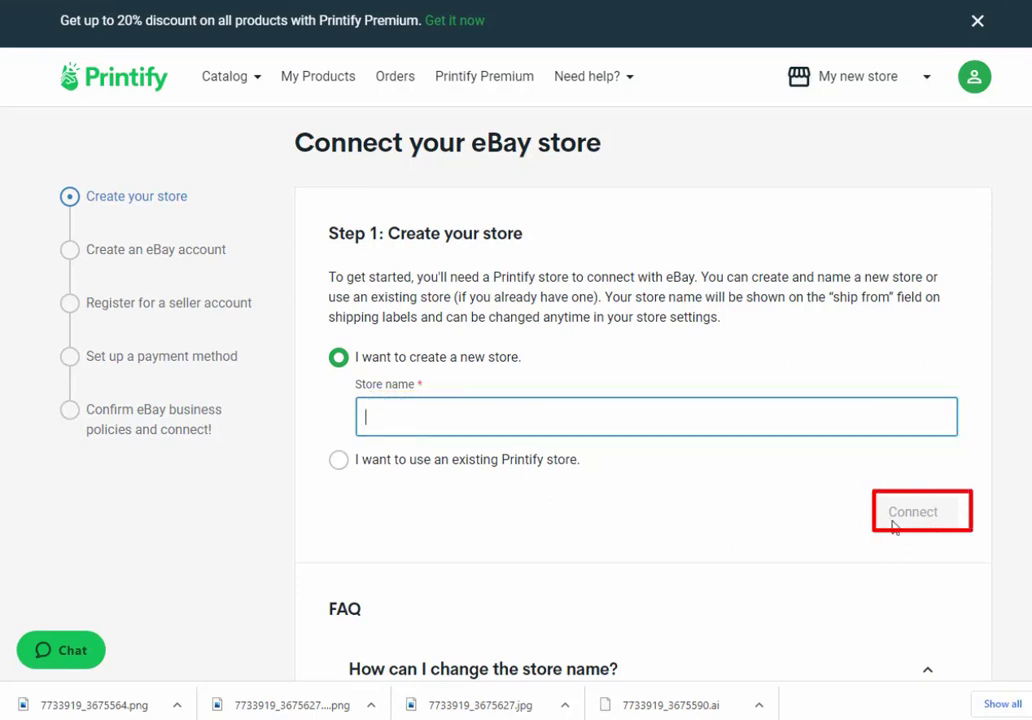